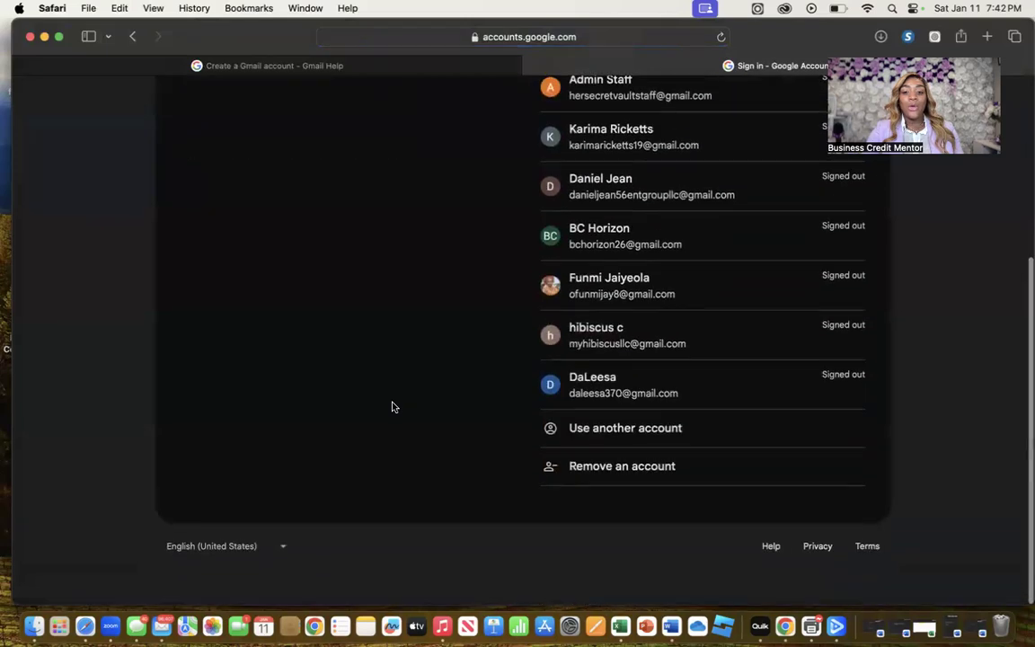
Begin a new Google Account for work or business with a free Gmail address.
left_click(636, 432)
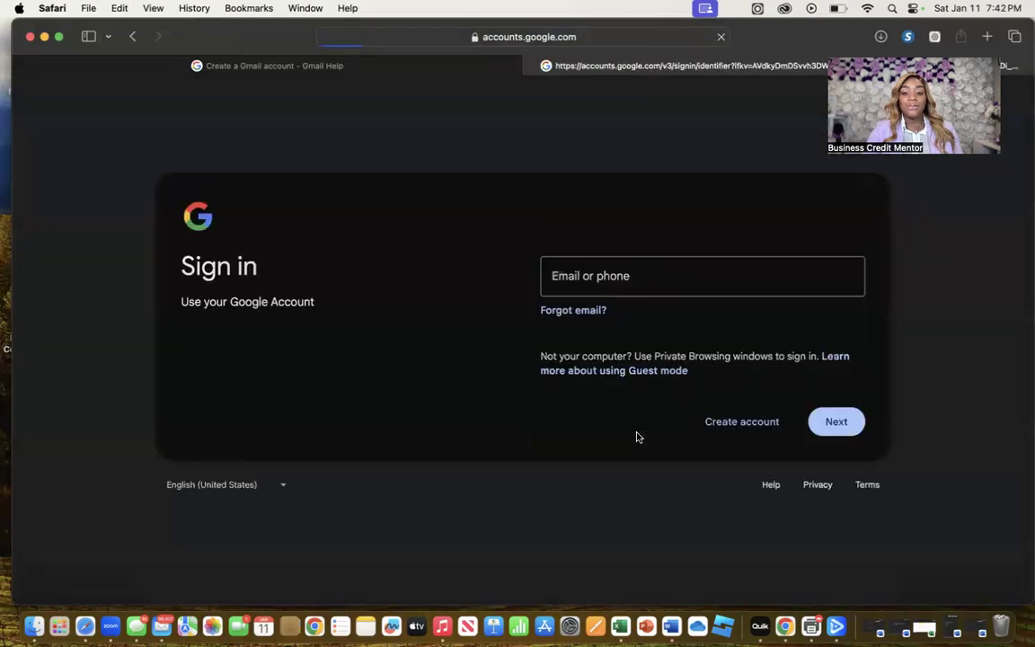
left_click(743, 431)
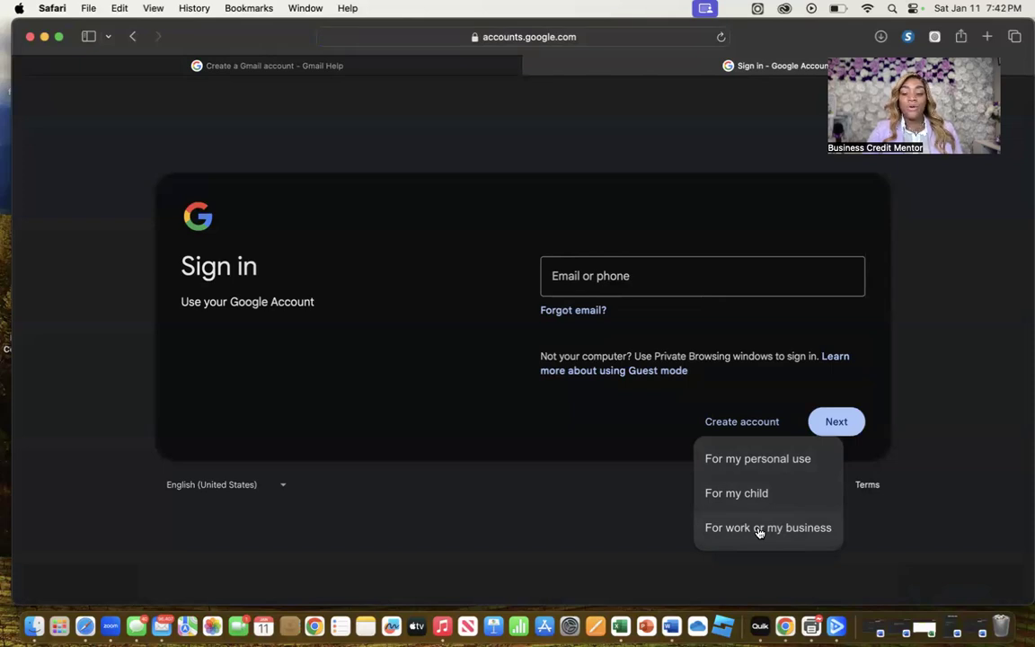
left_click(759, 529)
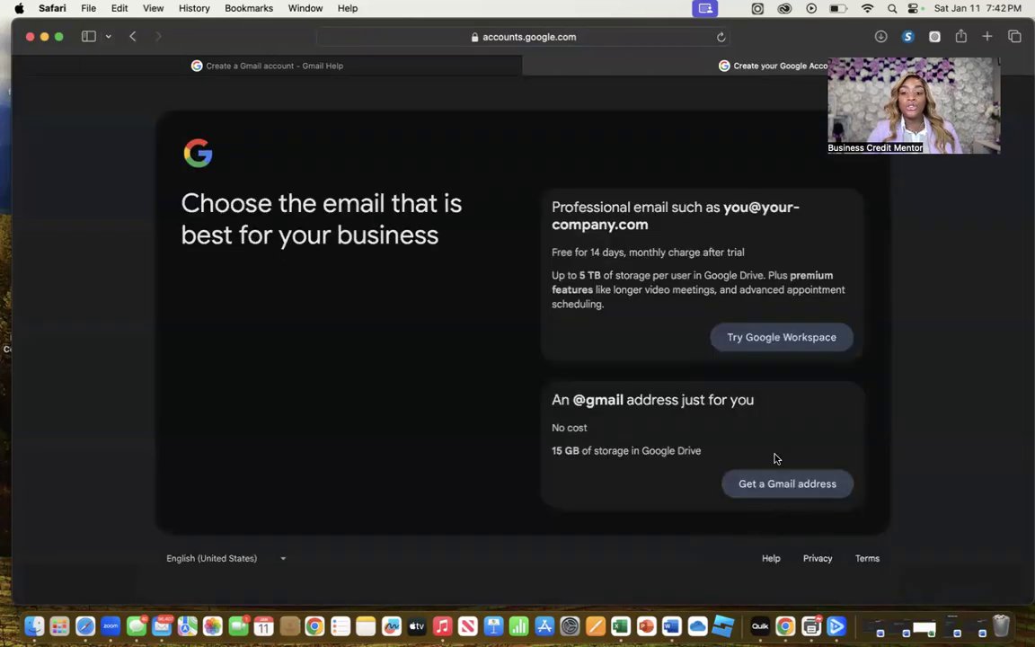
scroll(774, 459, "down", 1)
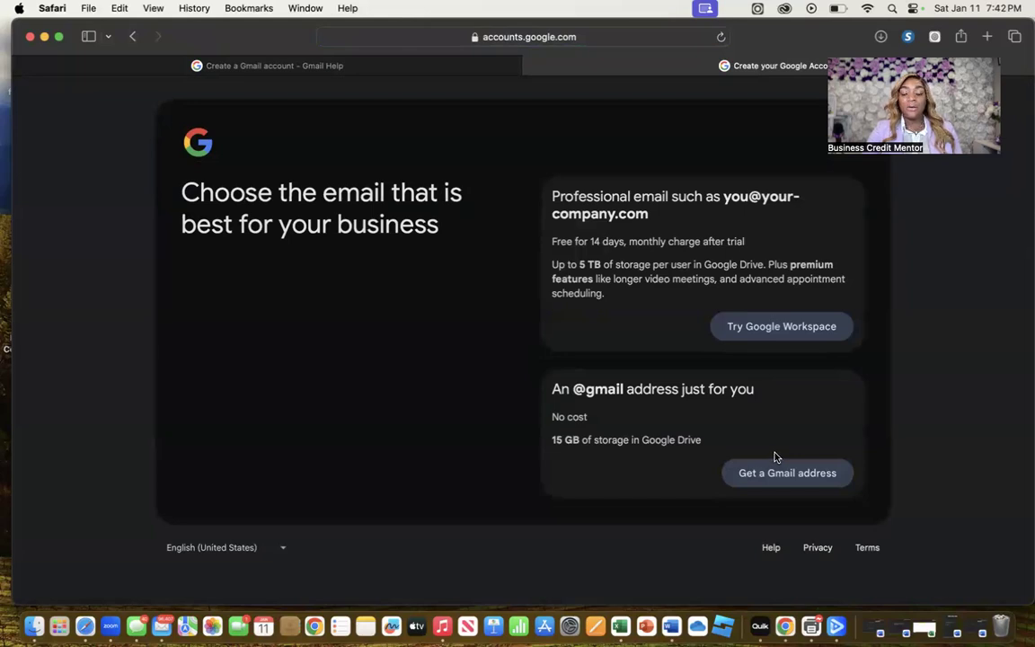
left_click(782, 479)
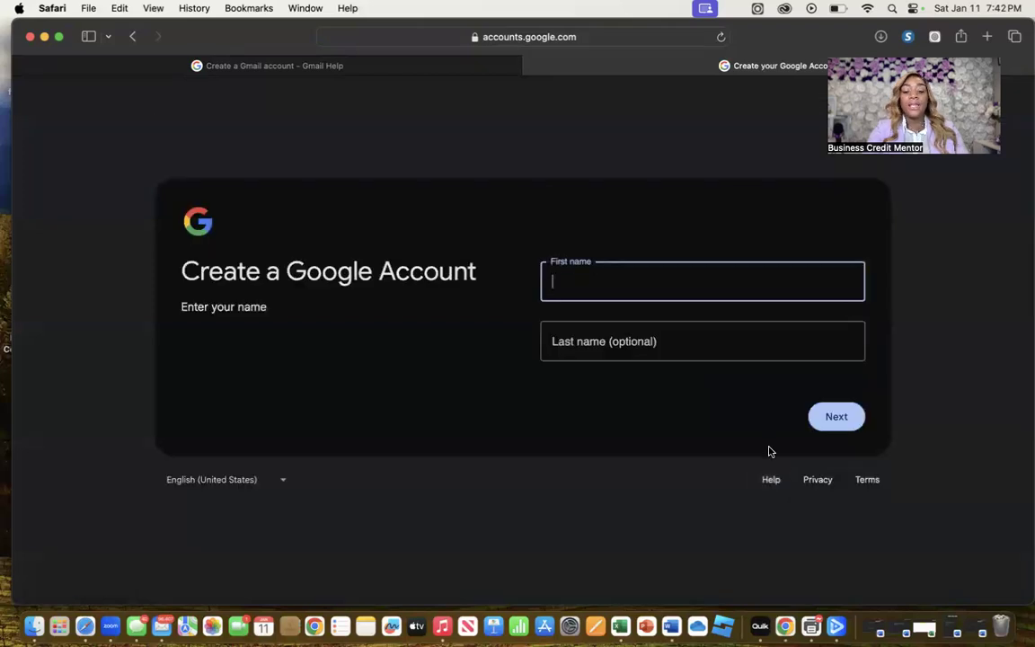
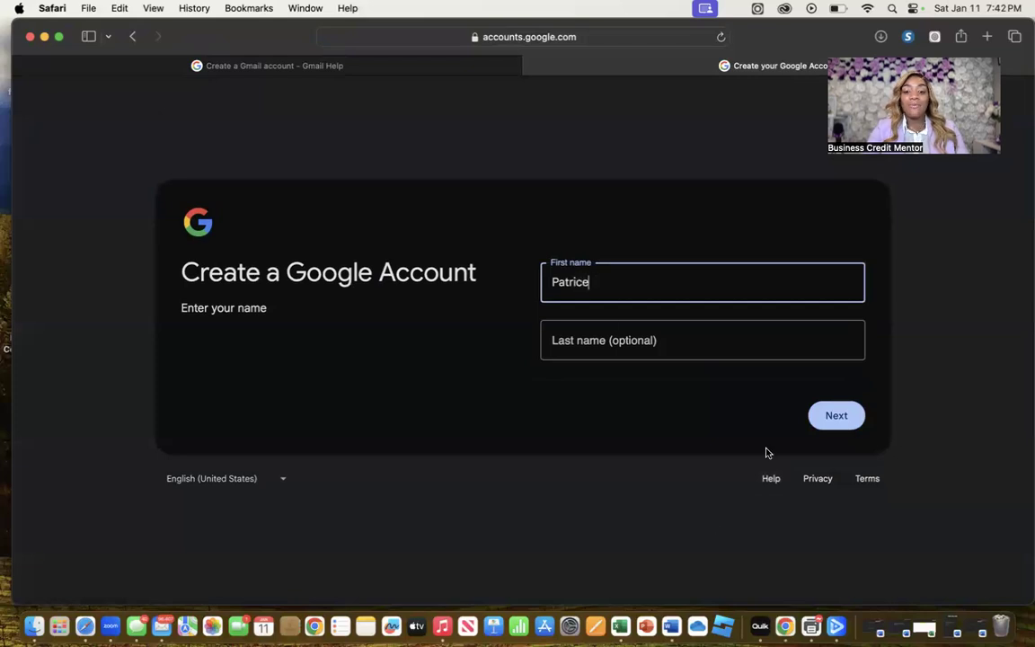
Enter the account holder's first and last name, correcting a typo.
left_click(660, 341)
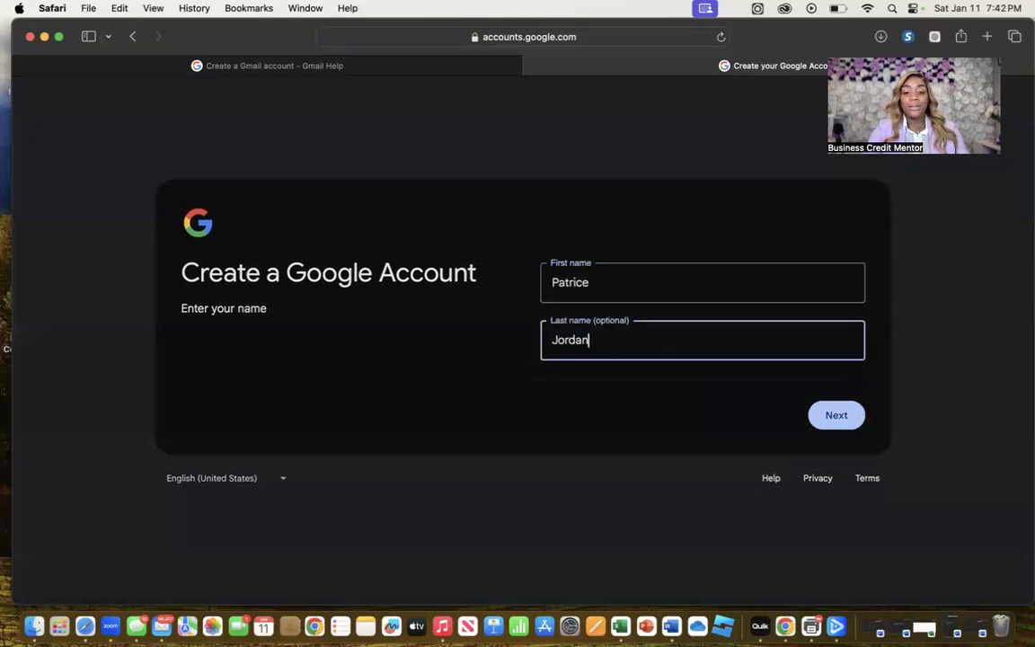
left_click(827, 416)
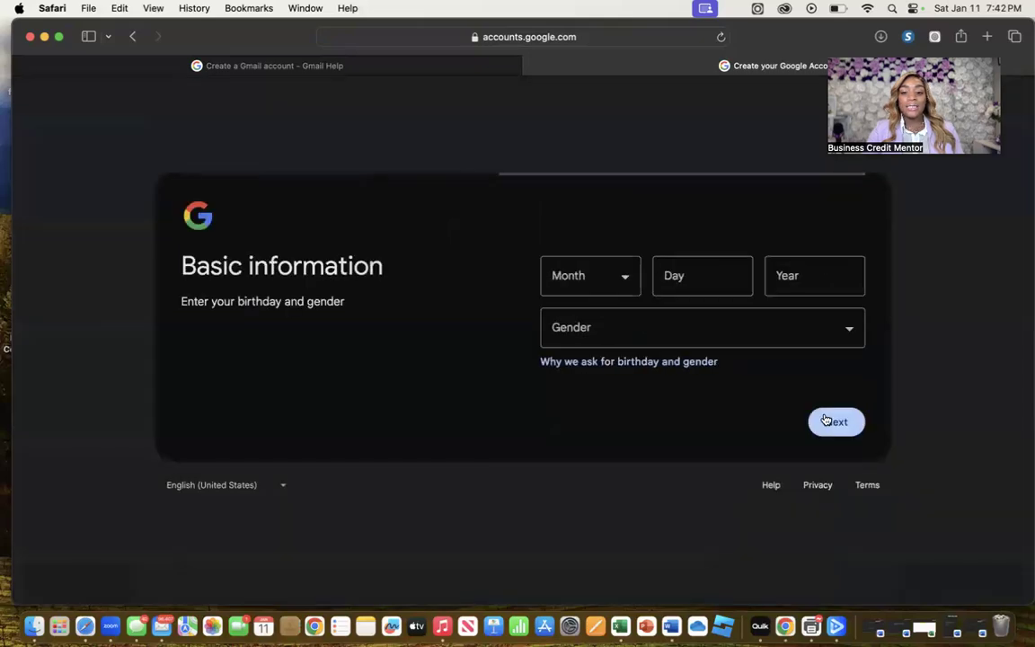
Fill in the account holder's birth month, day and year and set gender to Female.
left_click(615, 282)
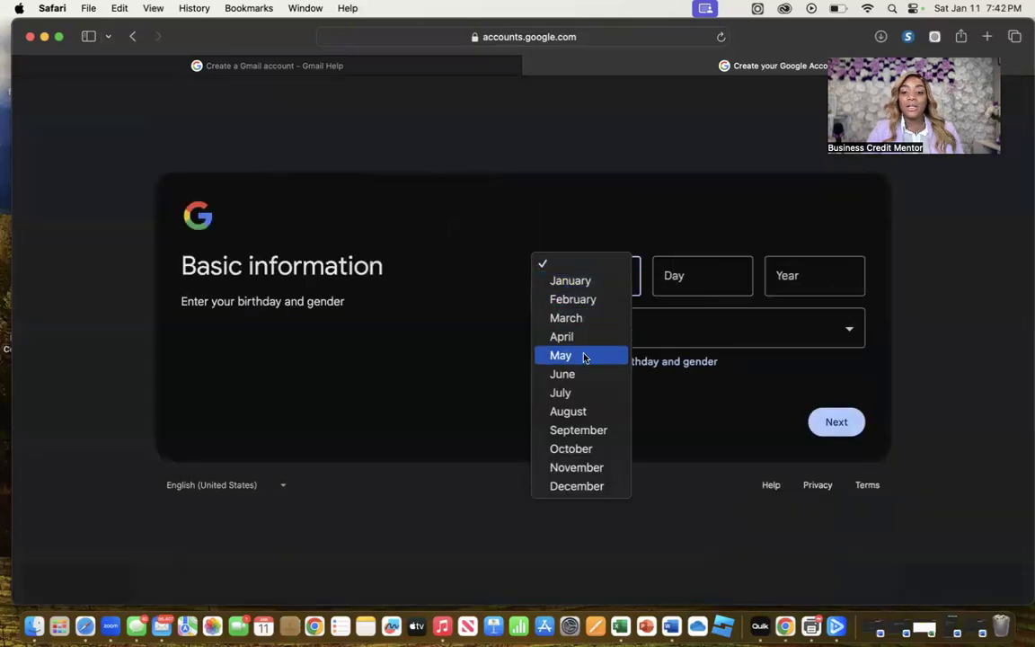
left_click(631, 335)
left_click(721, 275)
type("10")
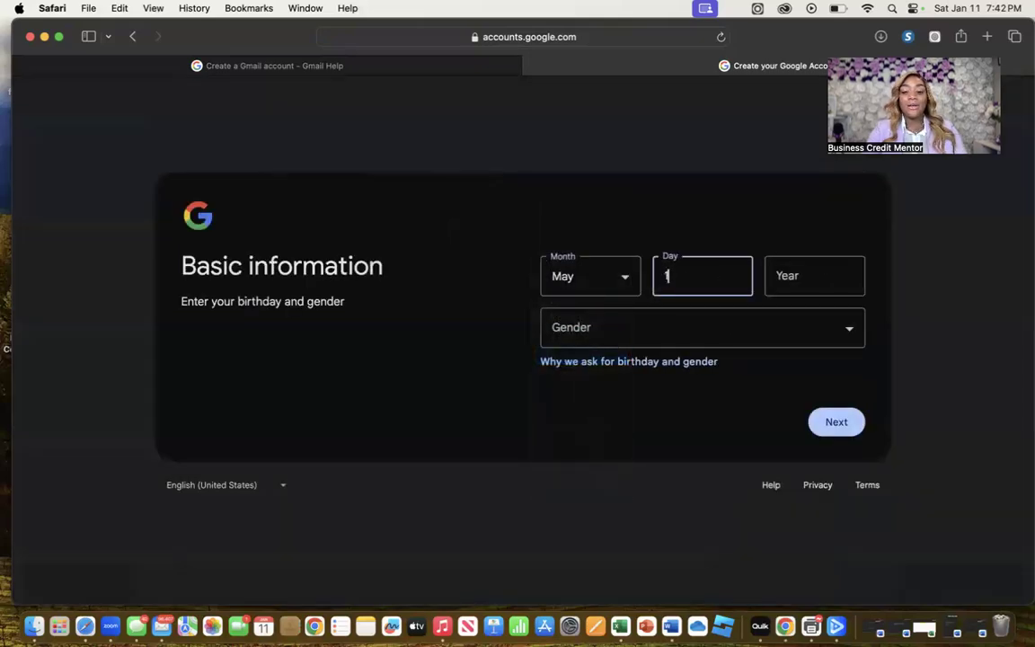
left_click(823, 271)
type("19")
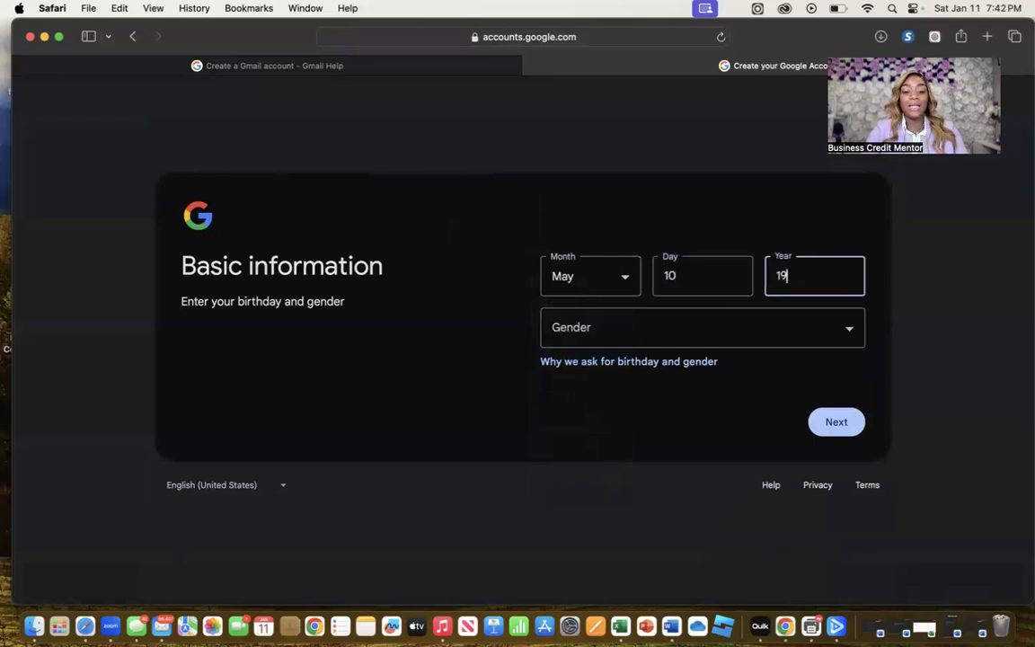
type("87")
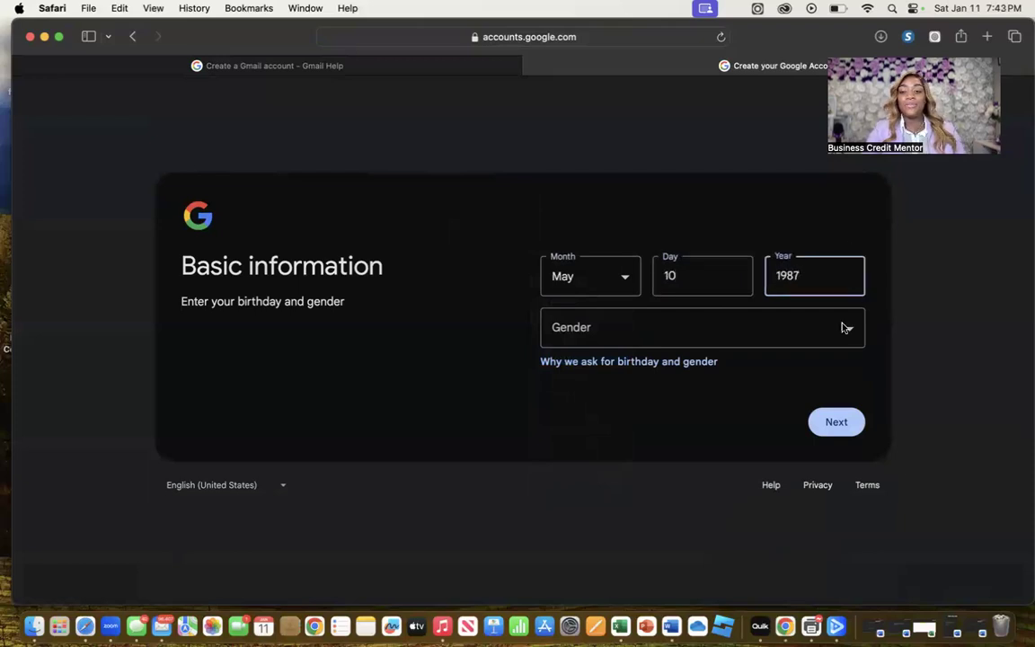
left_click(837, 326)
left_click(773, 334)
left_click(813, 269)
left_click(833, 420)
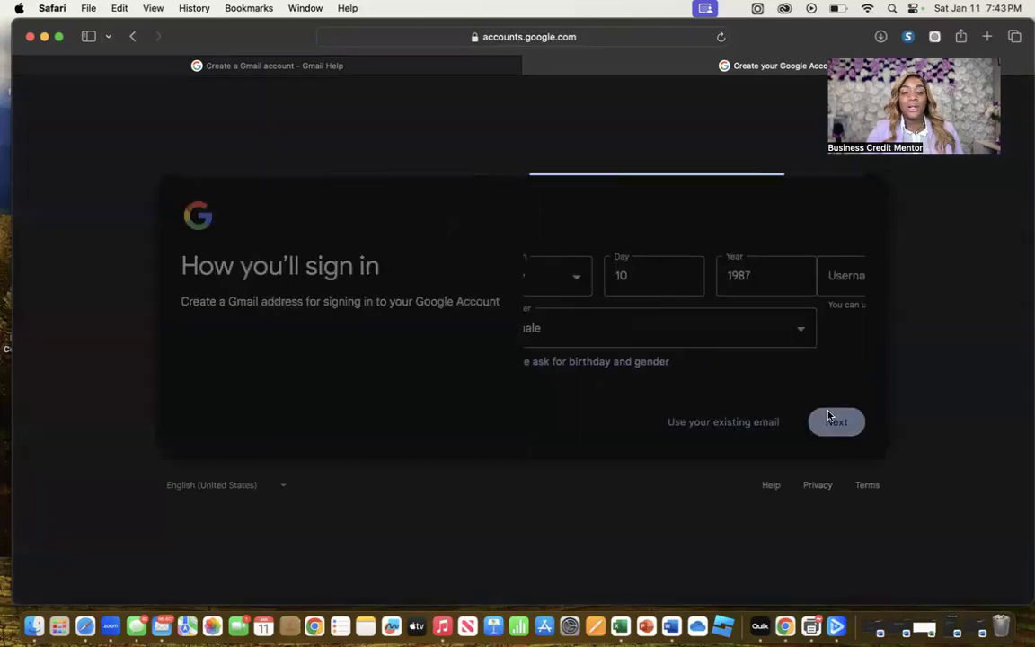
Choose a custom Gmail username for the business account.
left_click(804, 351)
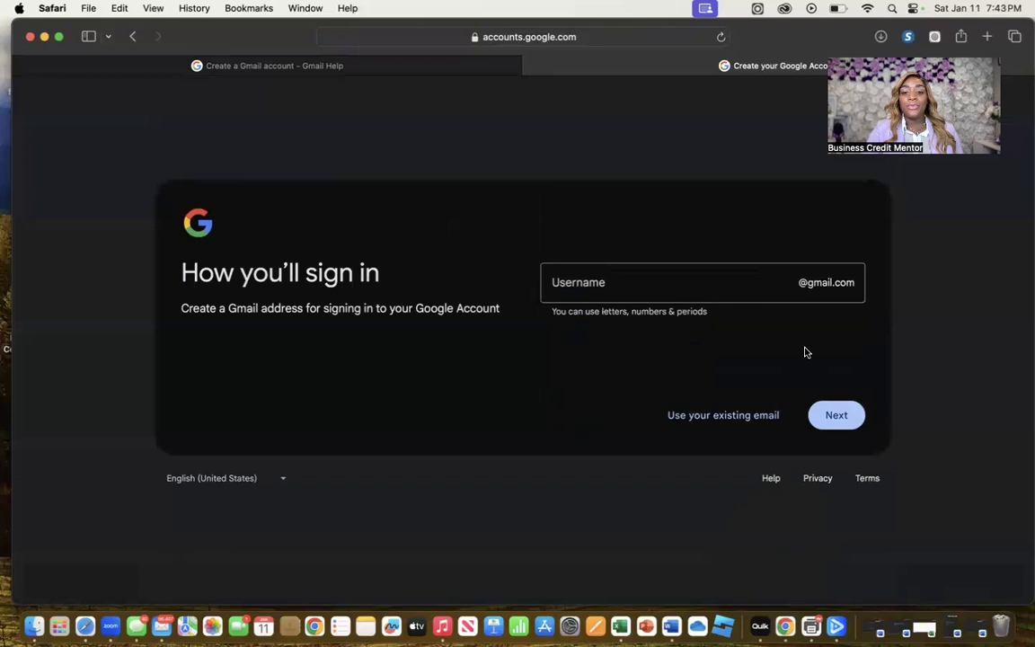
left_click(678, 287)
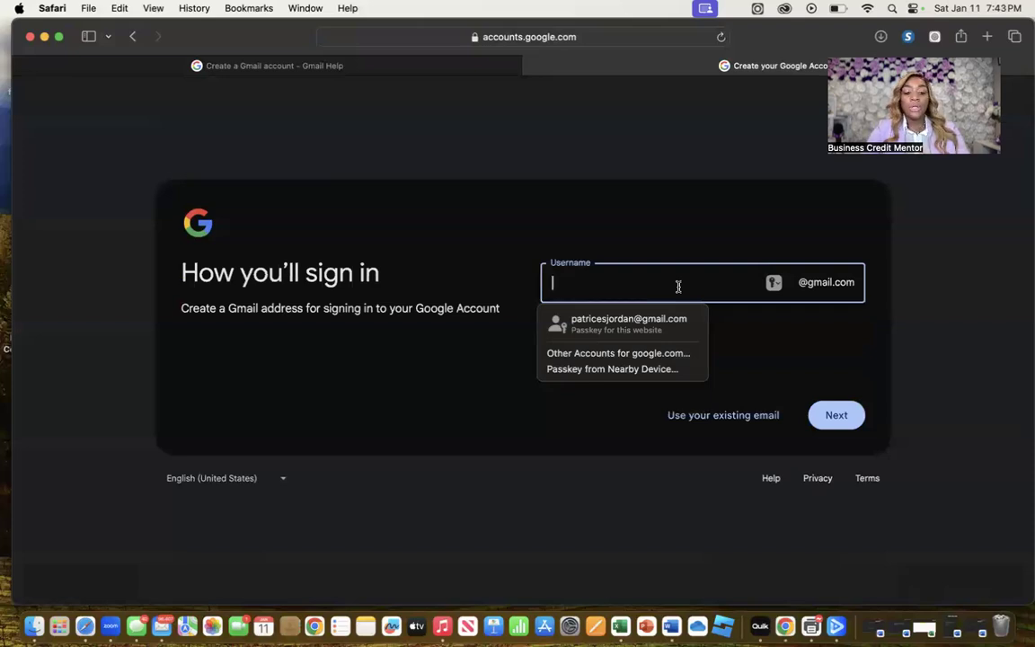
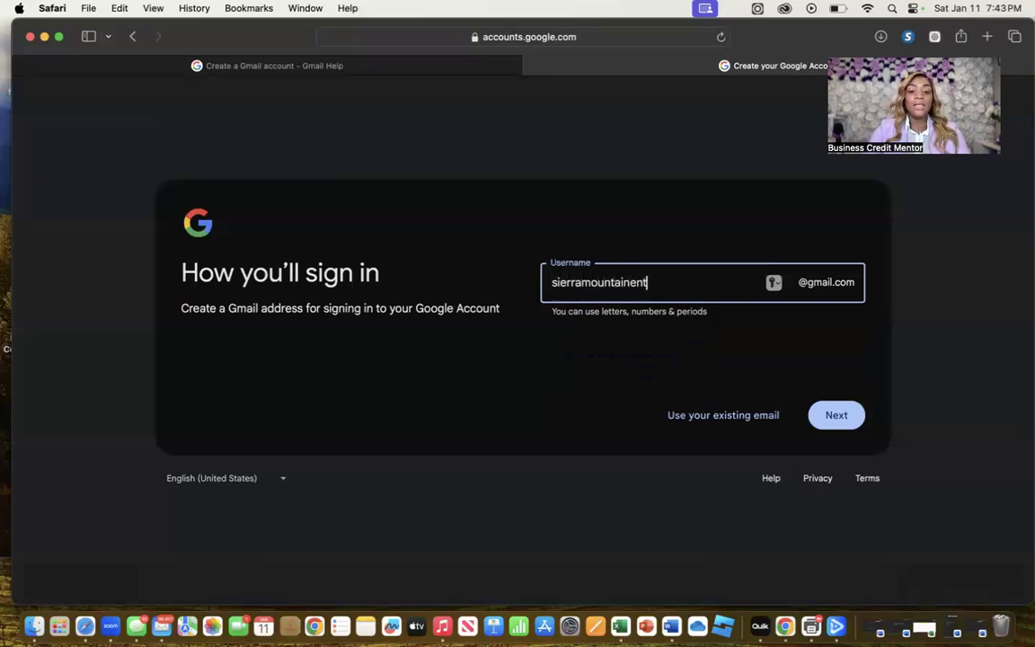
left_click(838, 417)
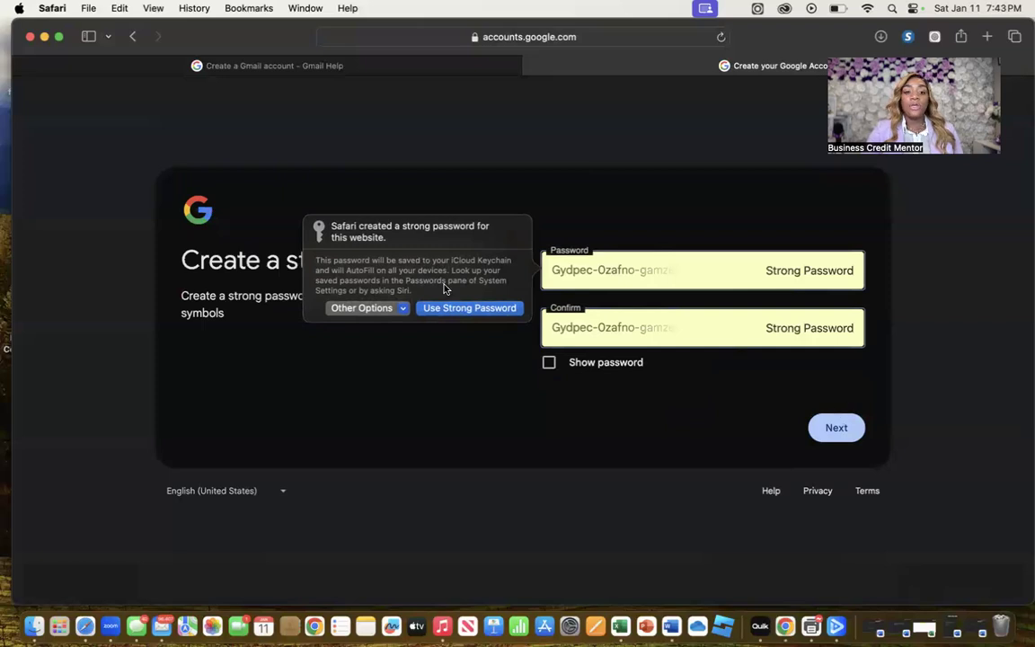
Create your own account password instead of the suggested one, and confirm it.
left_click(398, 308)
left_click(397, 330)
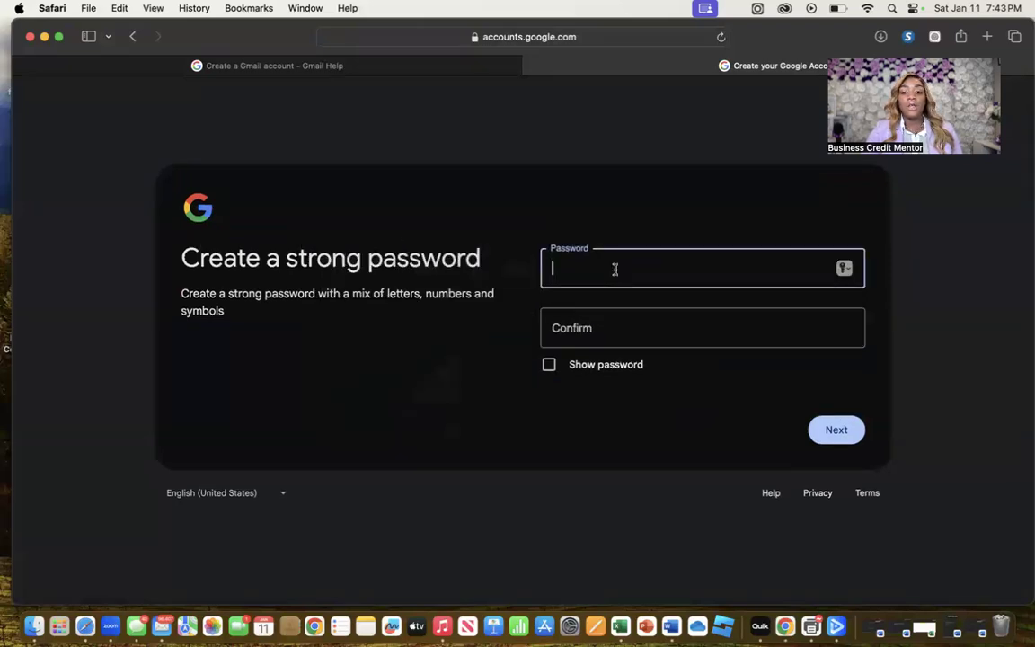
type("••••••••")
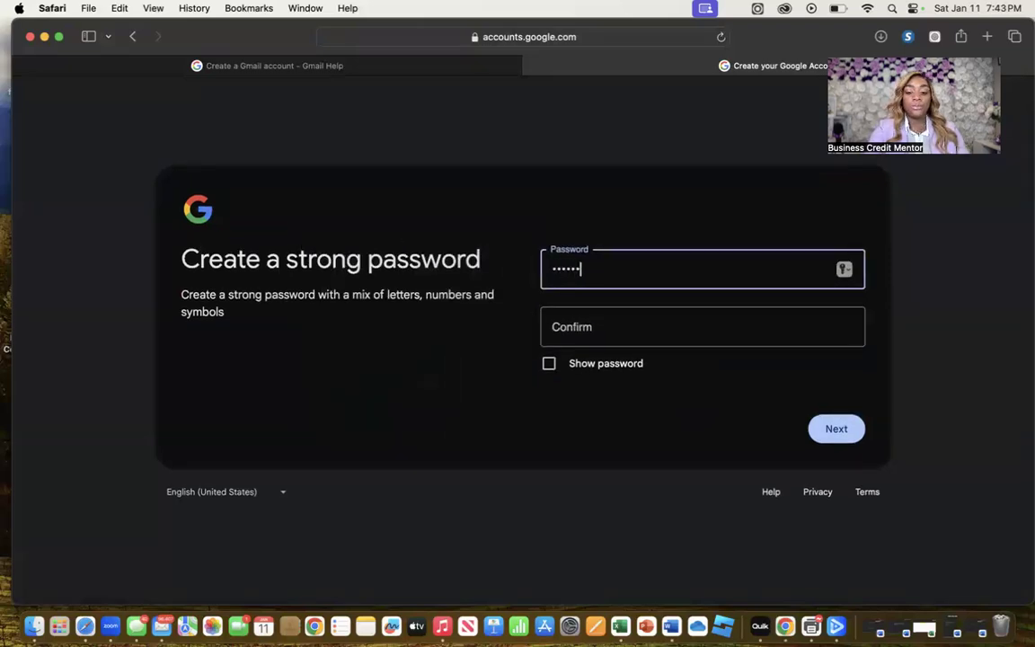
type("••")
left_click(611, 336)
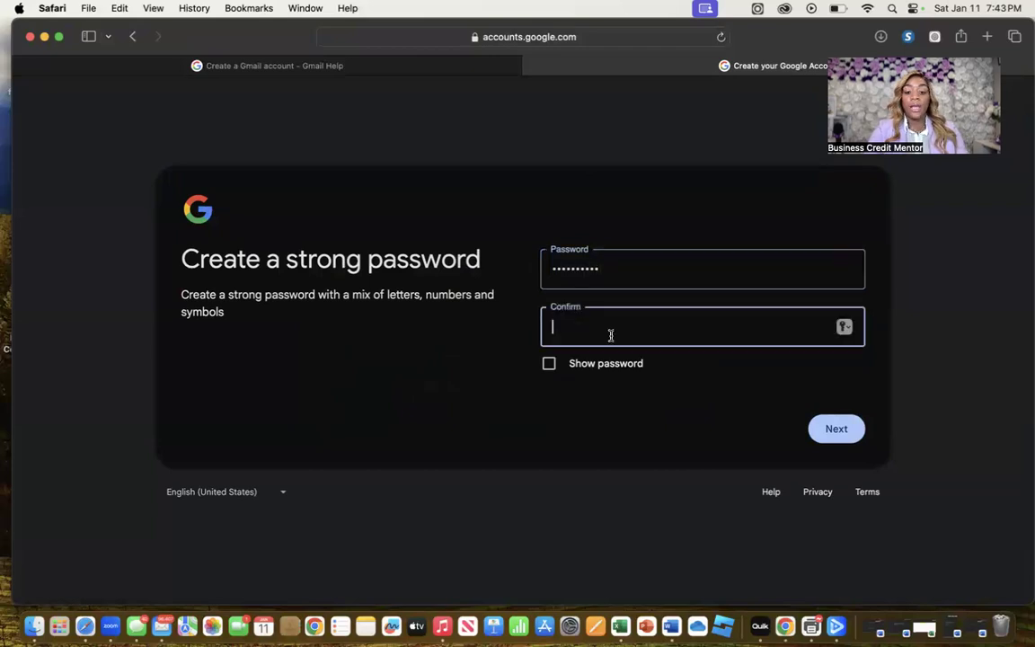
type("•••••••••")
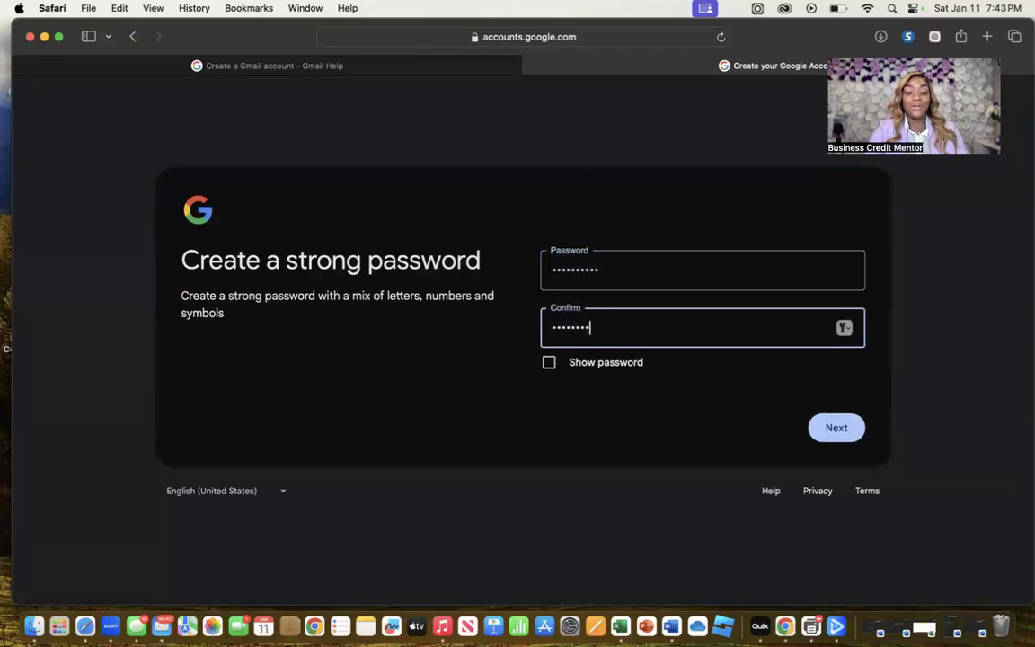
type("•")
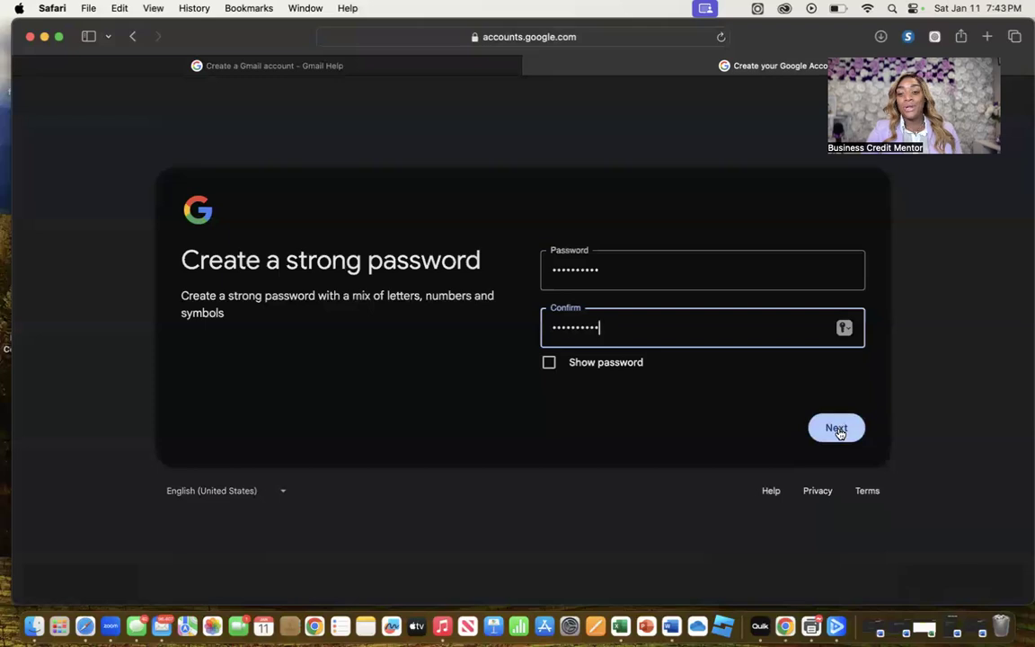
left_click(837, 429)
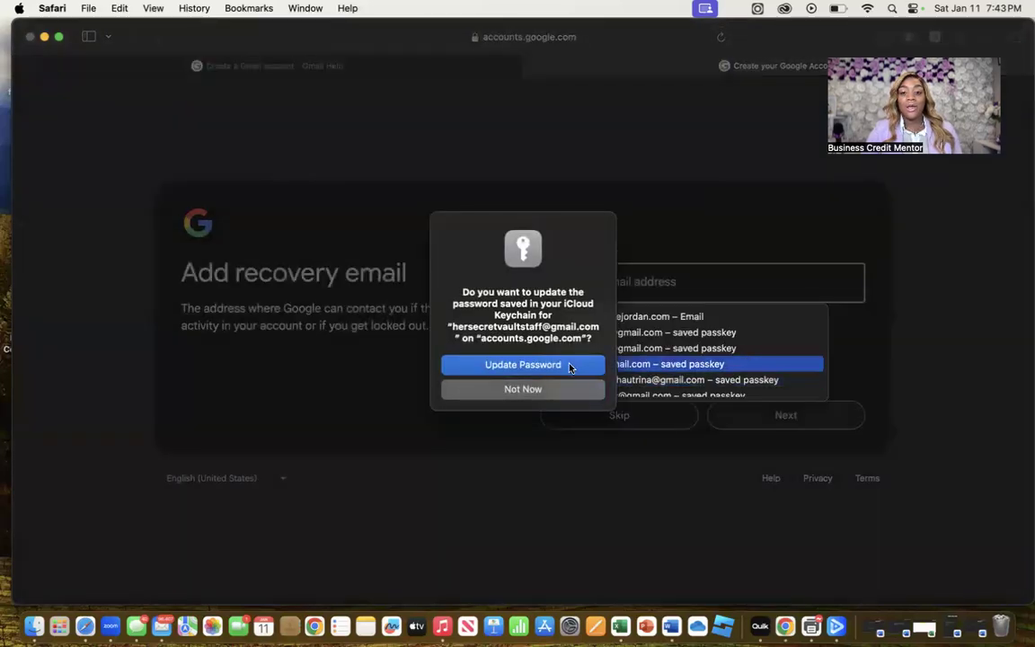
Save the password to the keychain and skip adding a recovery email and phone number.
left_click(568, 364)
left_click(711, 252)
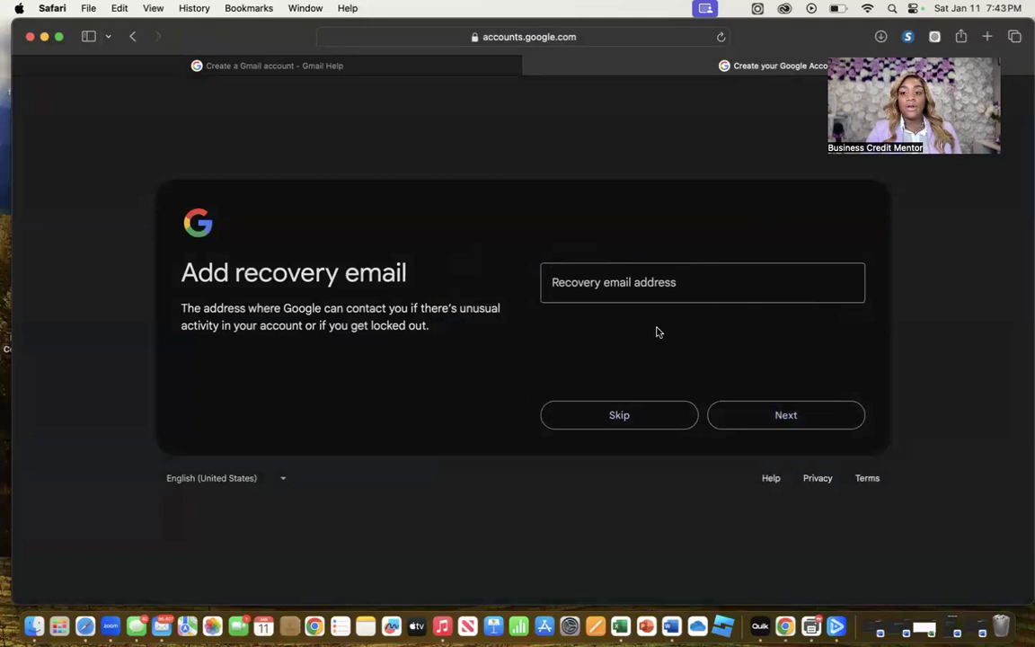
left_click(631, 422)
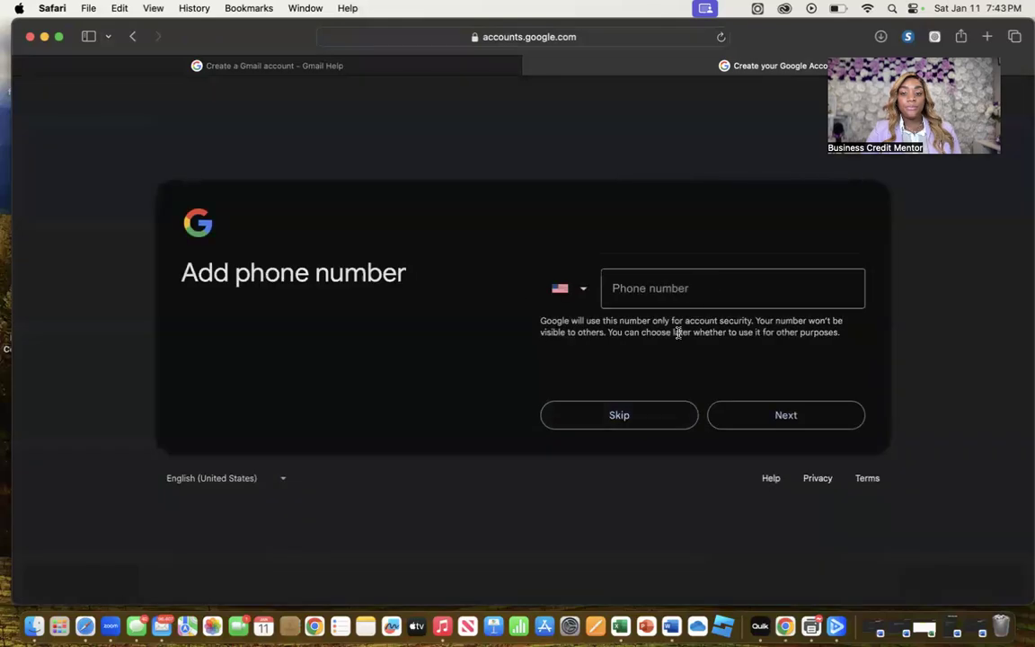
left_click(615, 424)
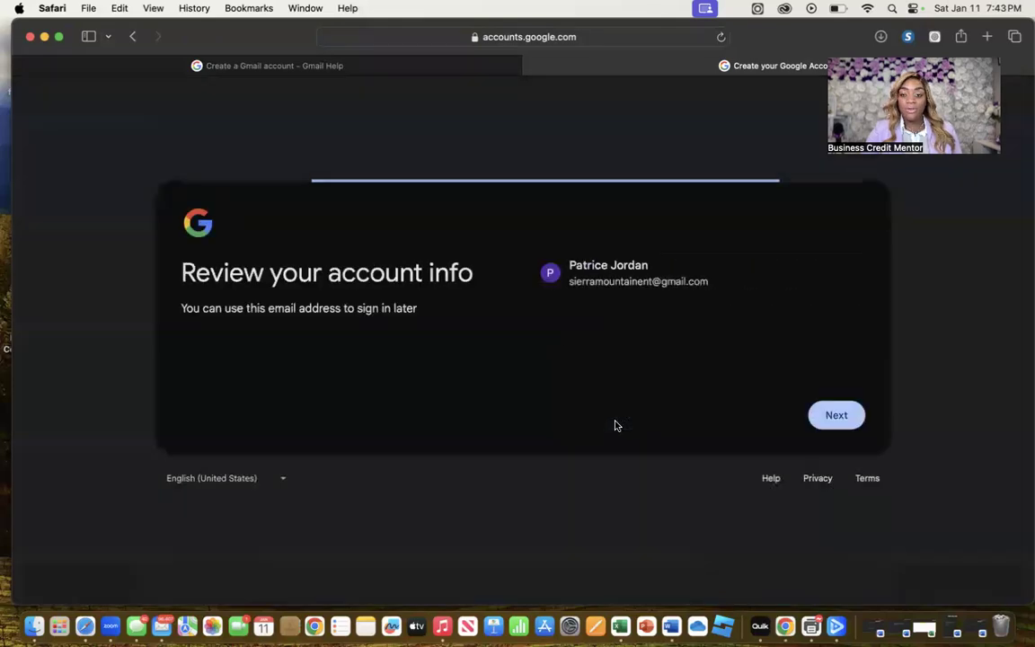
left_click(837, 416)
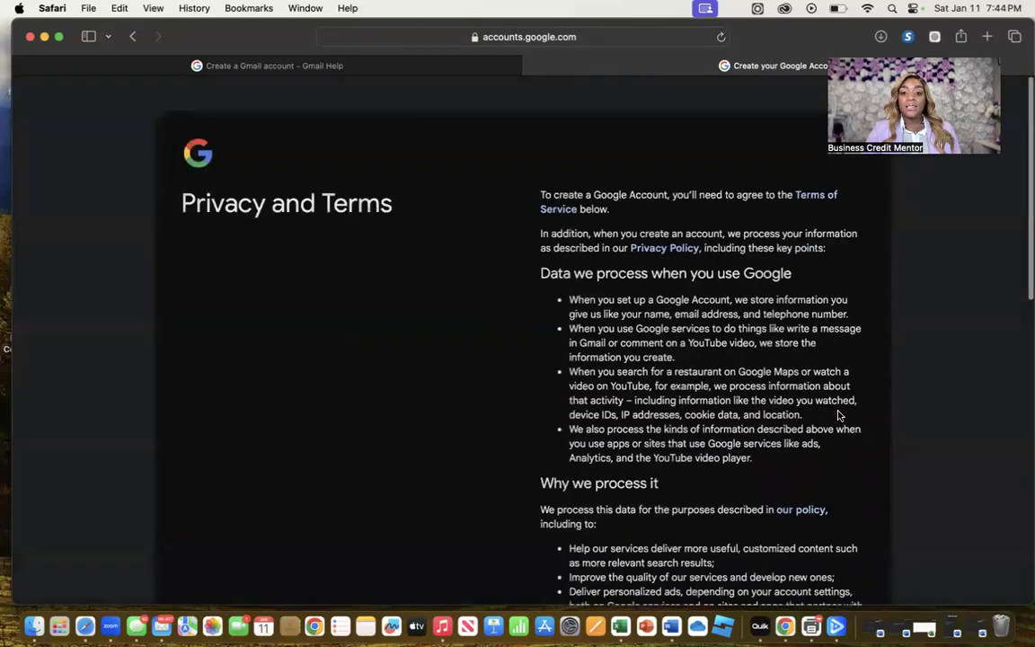
Agree to the Privacy and Terms and confirm the personalization settings.
scroll(837, 415, "down", 10)
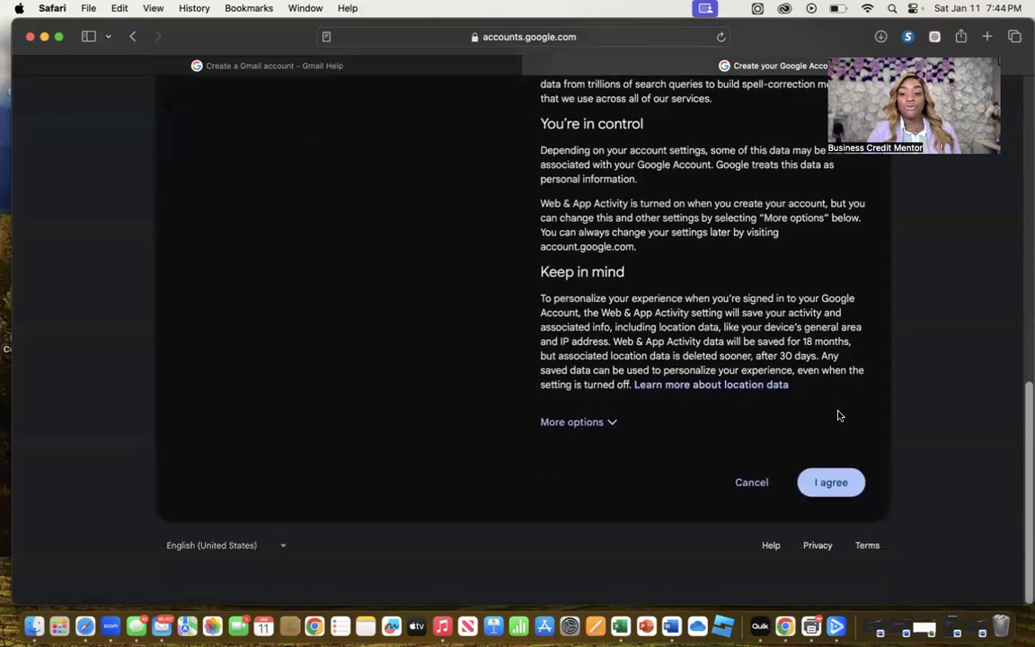
left_click(829, 486)
left_click(676, 397)
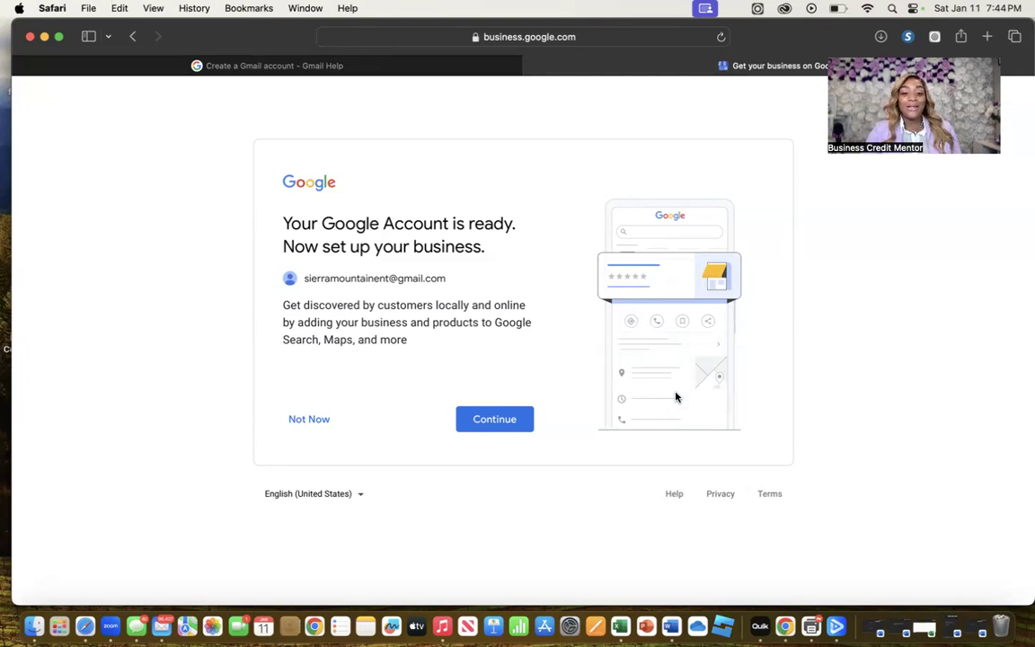
Continue from the account-ready page to begin the business profile setup.
left_click(510, 419)
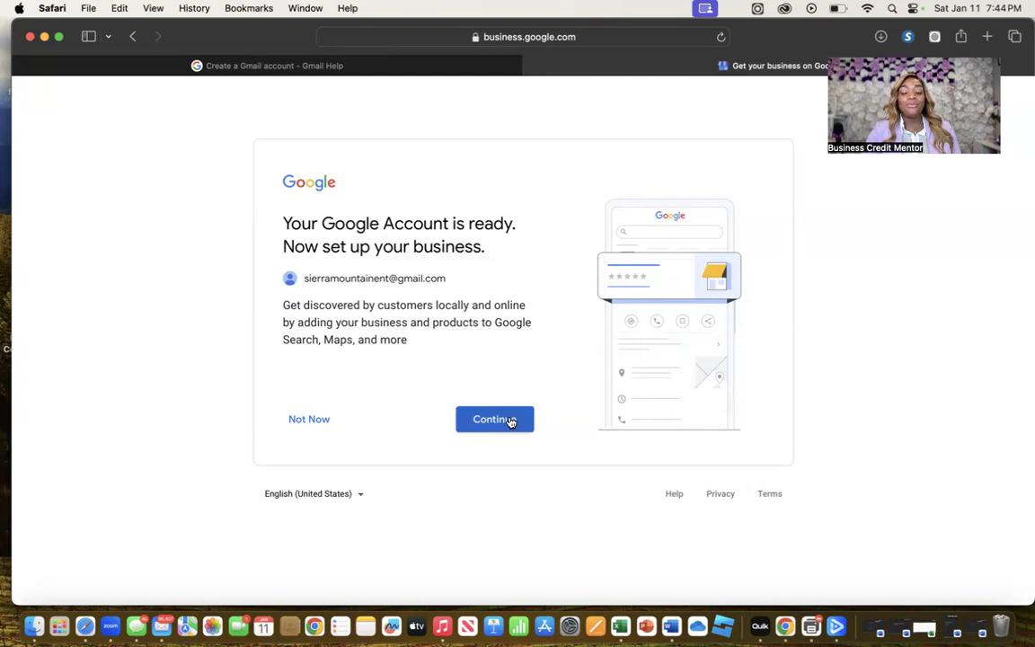
Create a new business named 'Sierra Mountain Enterprise Inc'.
left_click(601, 288)
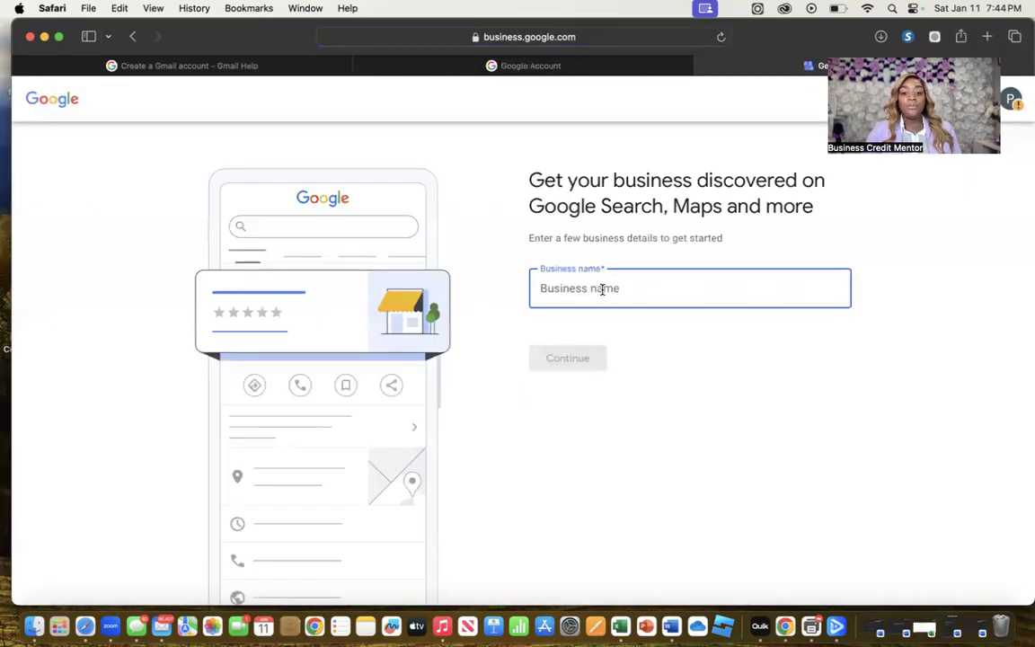
type("S")
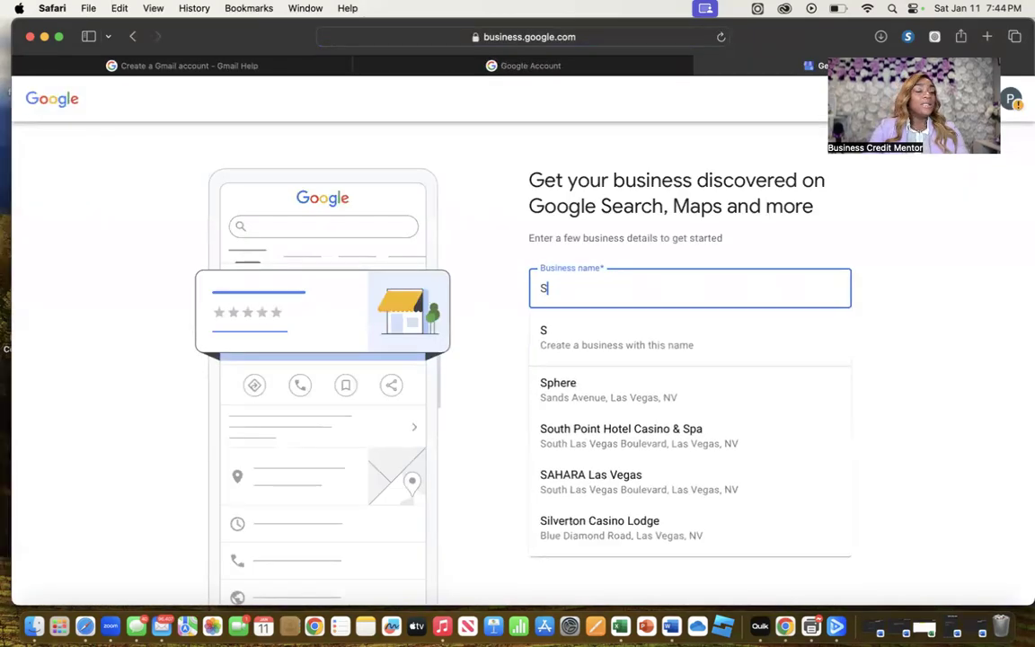
type("ierr")
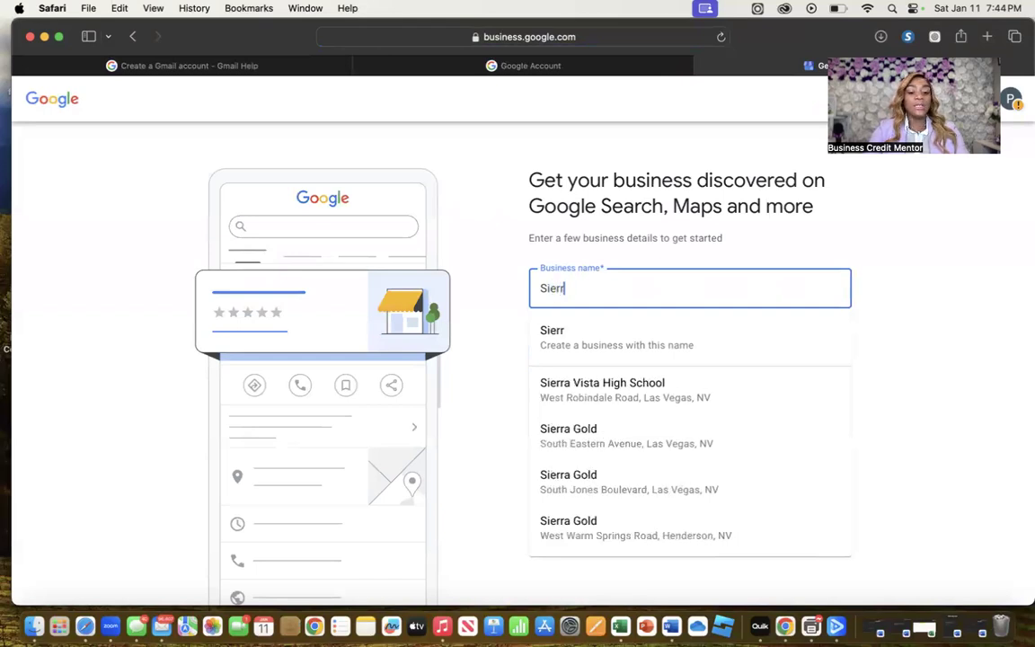
type("a Mountai")
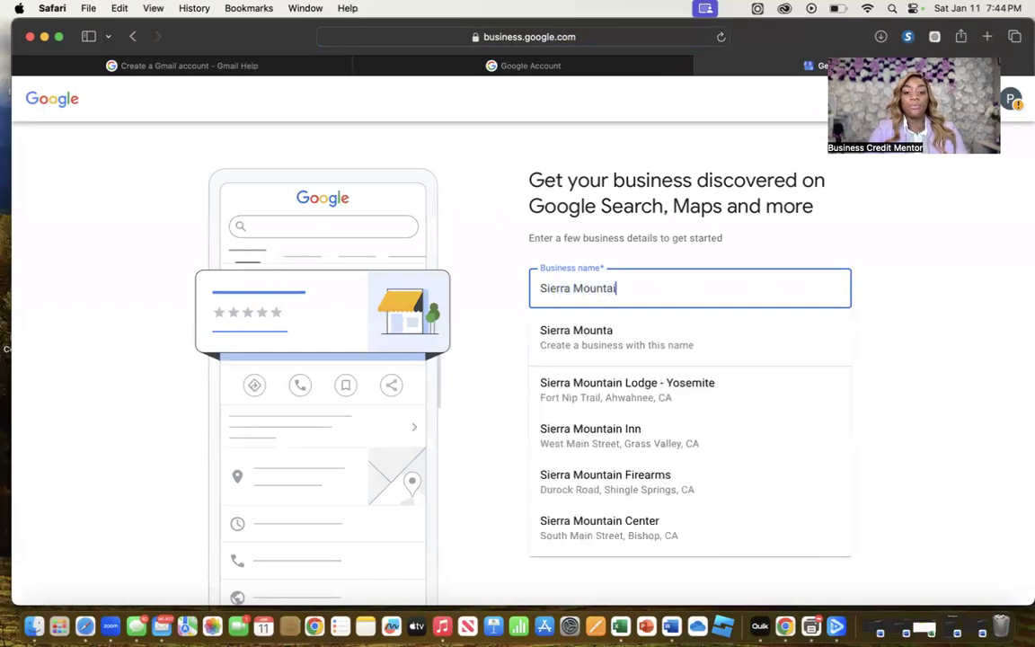
type("n Ente")
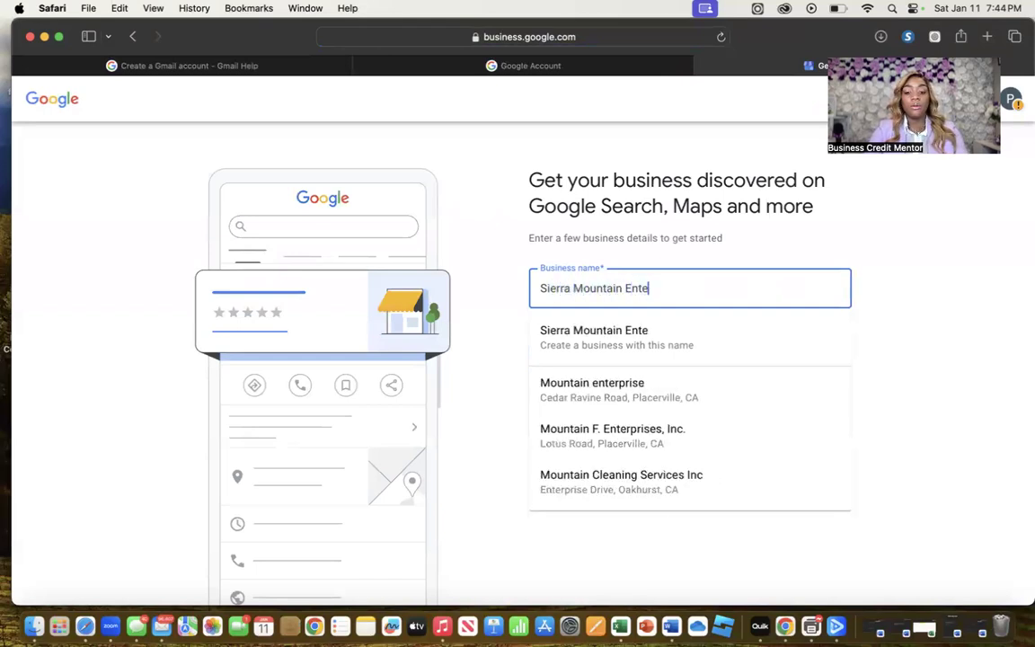
type("rprise ")
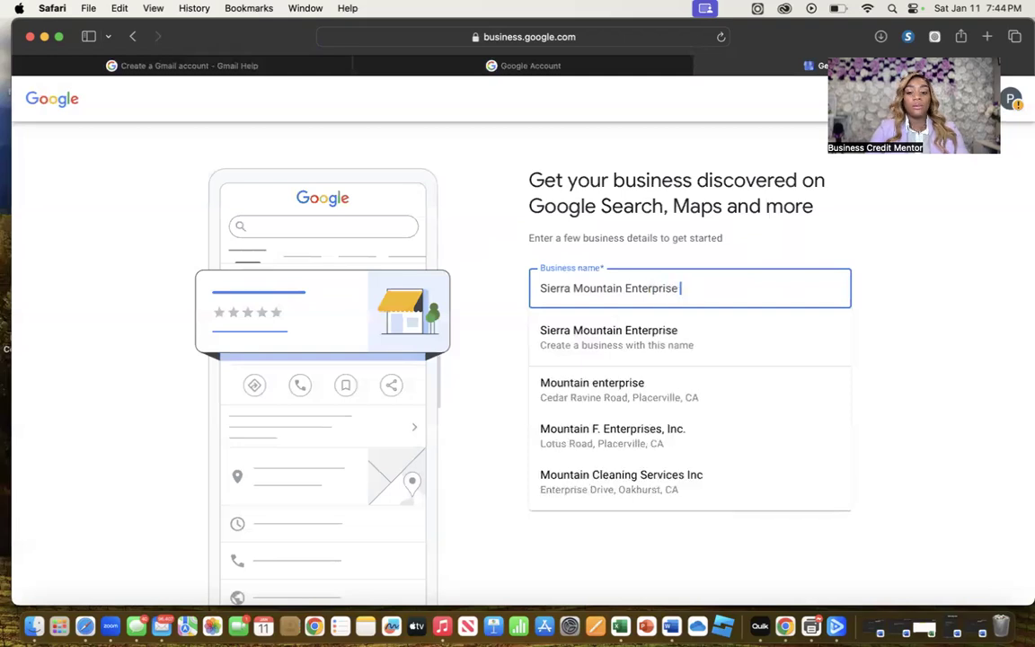
type("Inc")
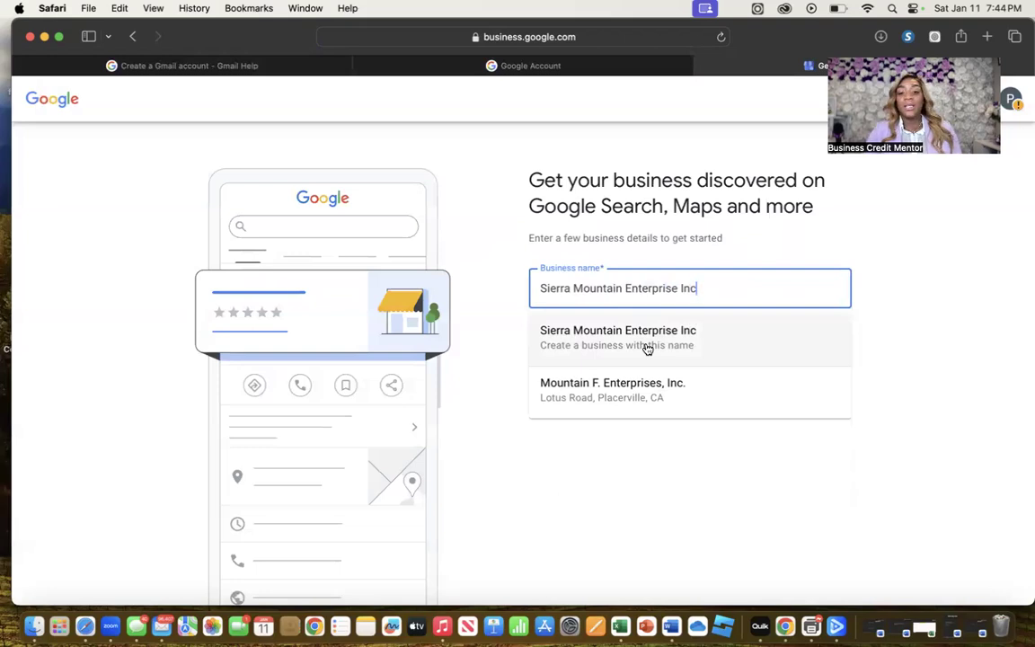
left_click(647, 349)
left_click(590, 359)
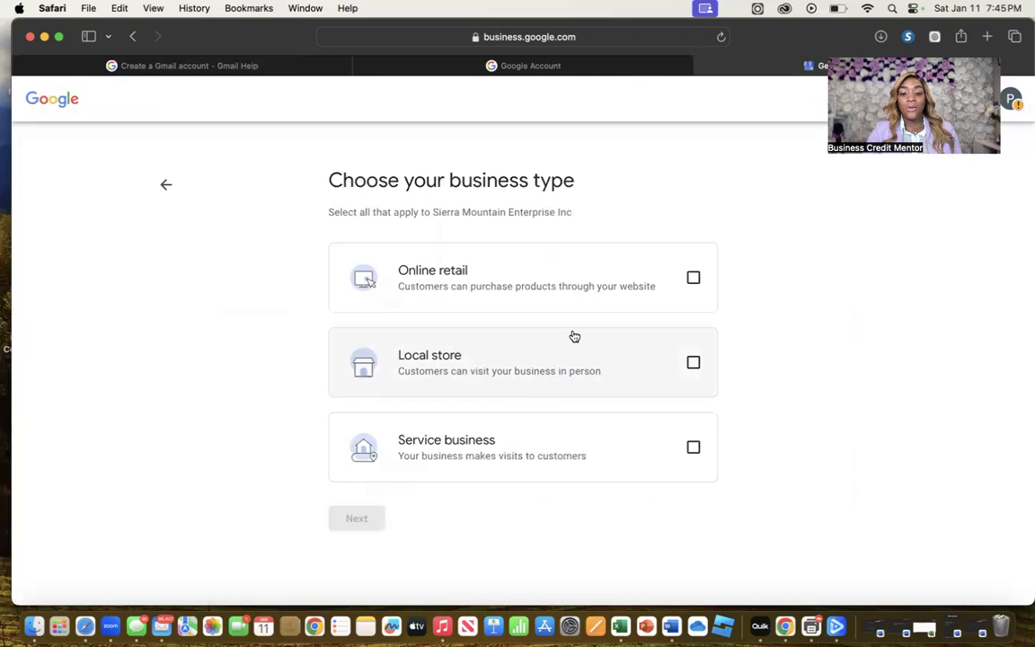
Set the type to Service business and the category to Business management consultant.
left_click(510, 459)
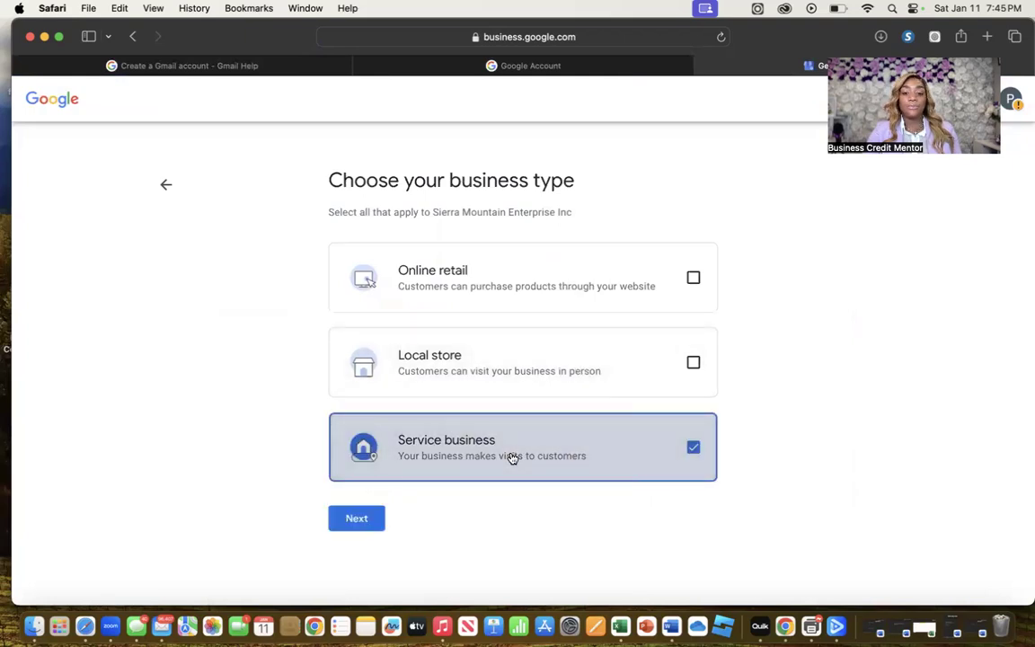
left_click(369, 519)
left_click(591, 276)
type("Busi")
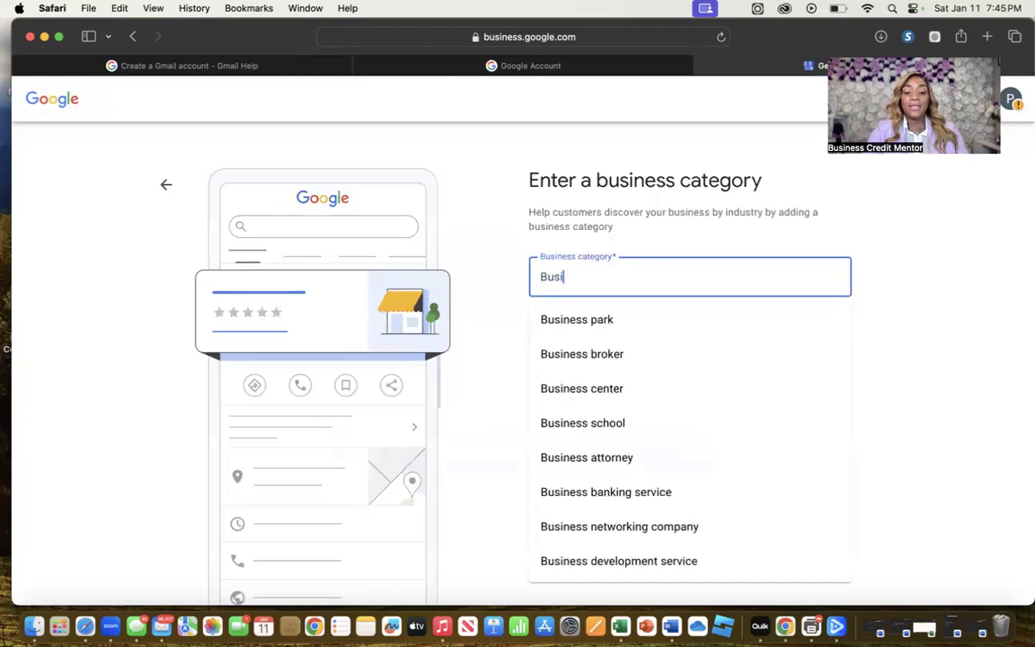
type("ness Management")
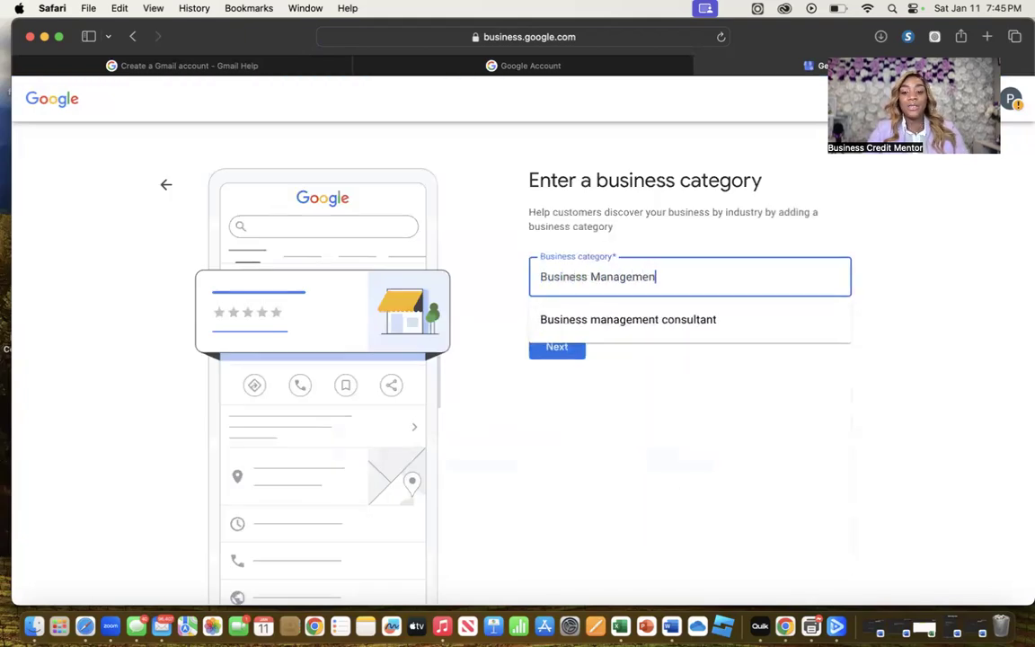
left_click(598, 319)
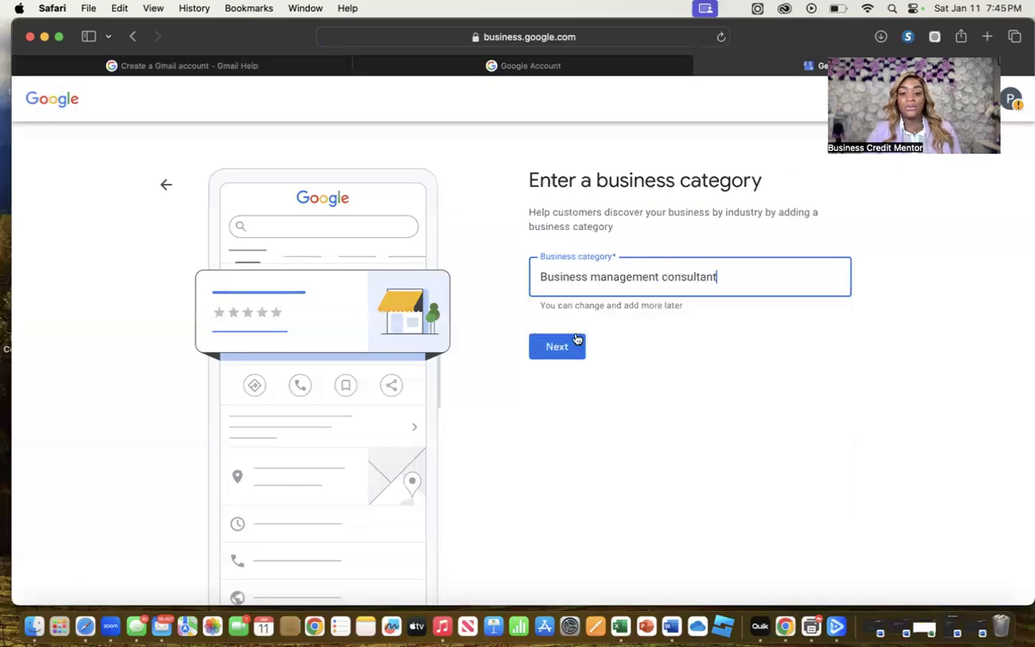
left_click(562, 347)
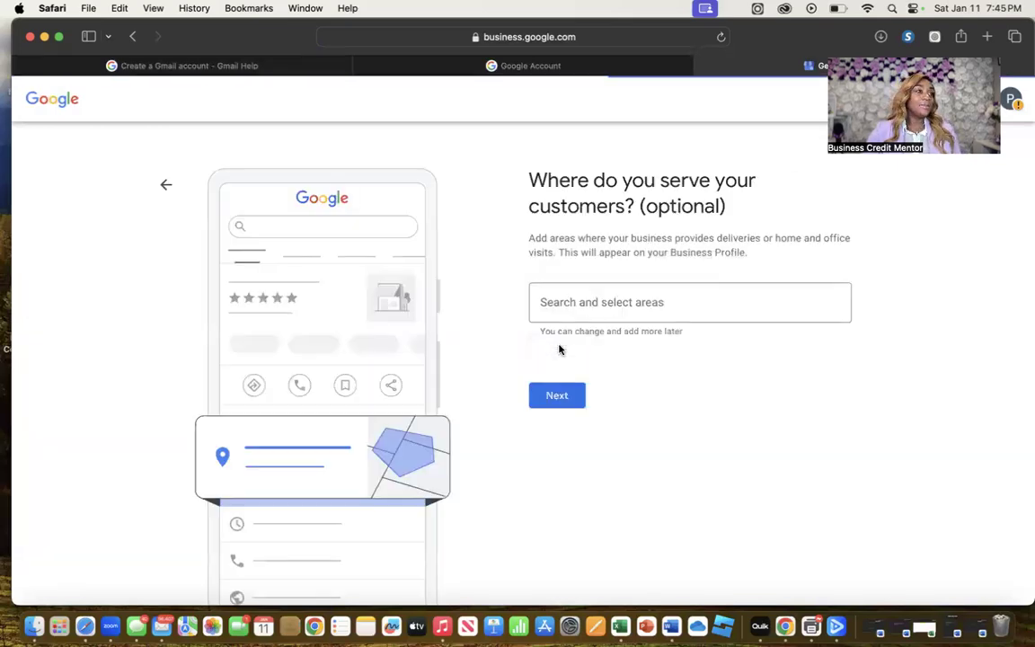
Add United States and NV, USA as the service areas.
left_click(635, 302)
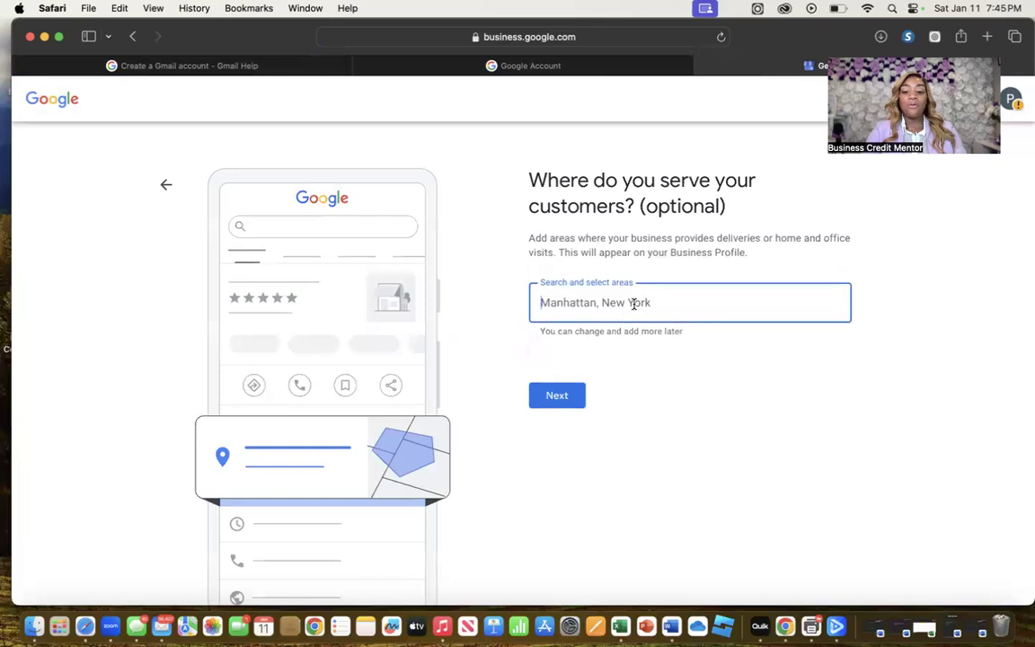
type("united")
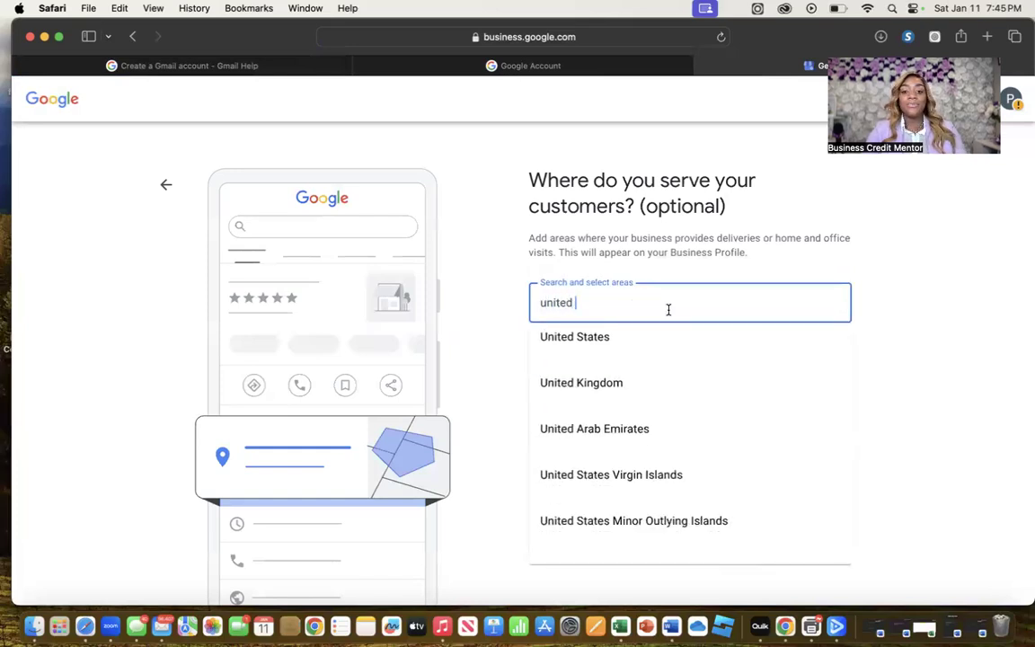
left_click(608, 347)
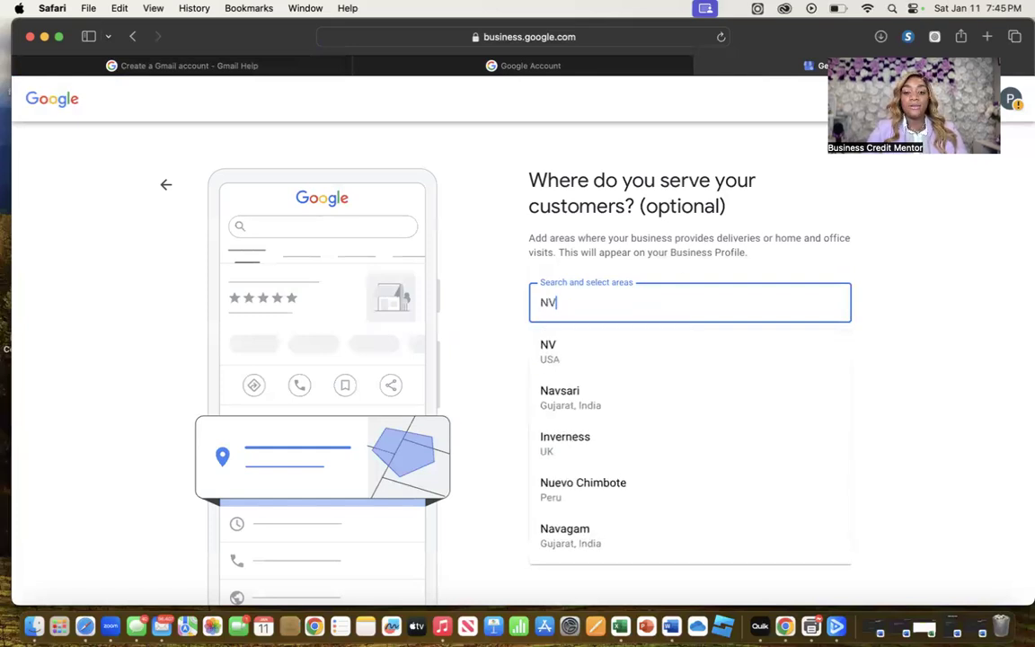
left_click(635, 350)
left_click(554, 433)
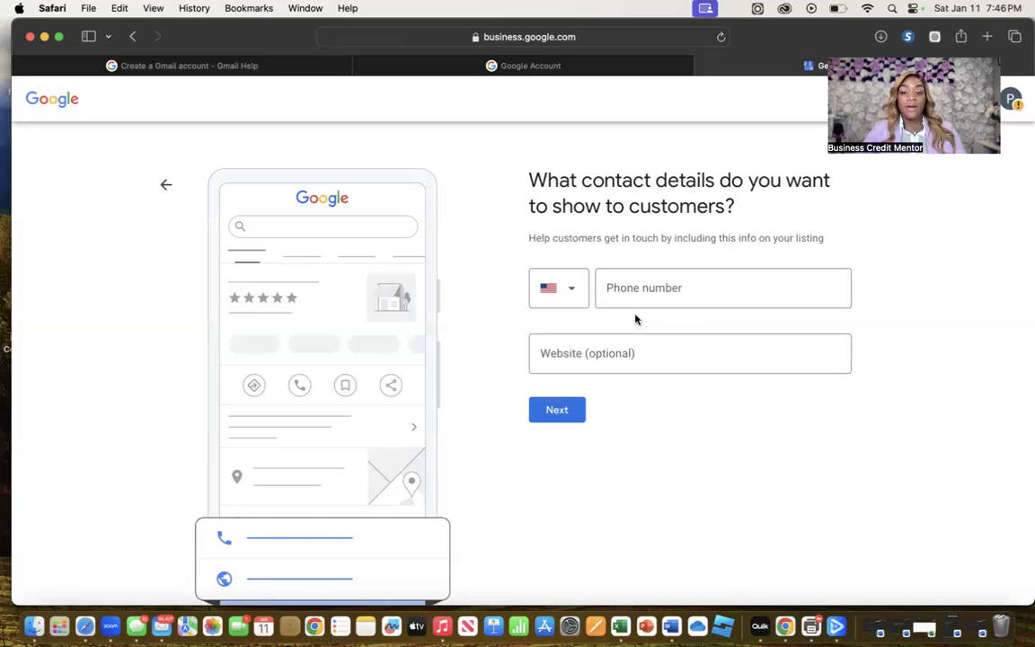
Enter the business phone number and agree to the terms to finish setup.
left_click(643, 291)
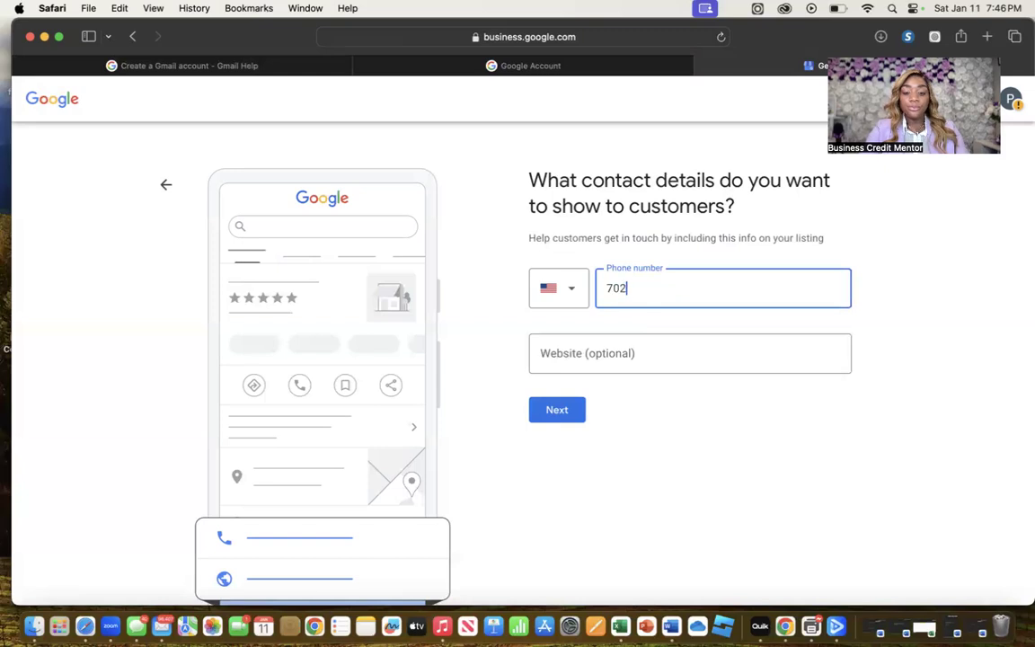
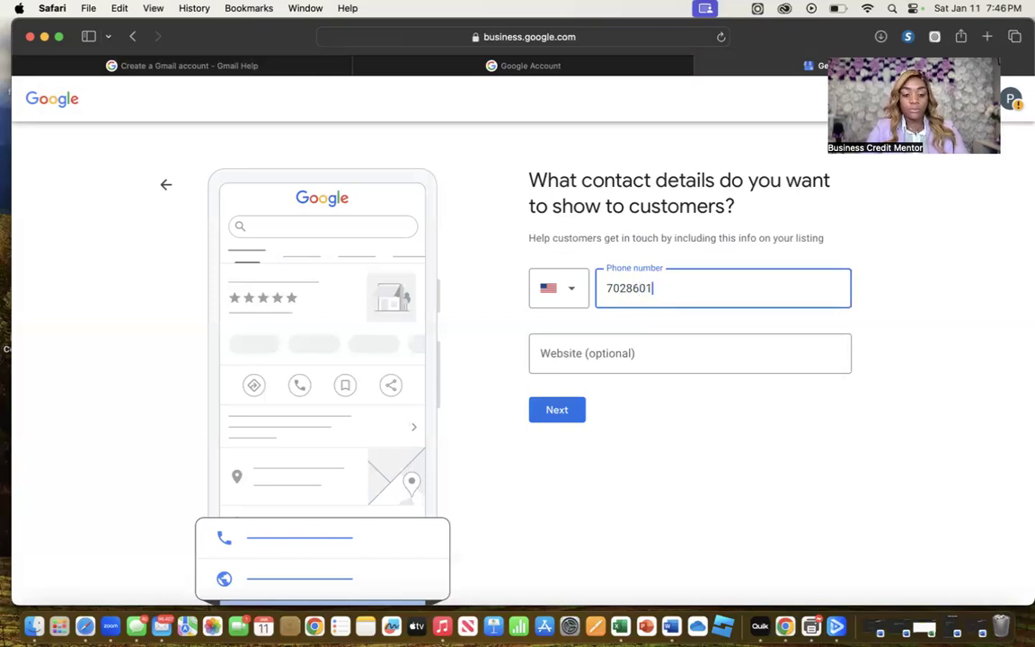
left_click(552, 410)
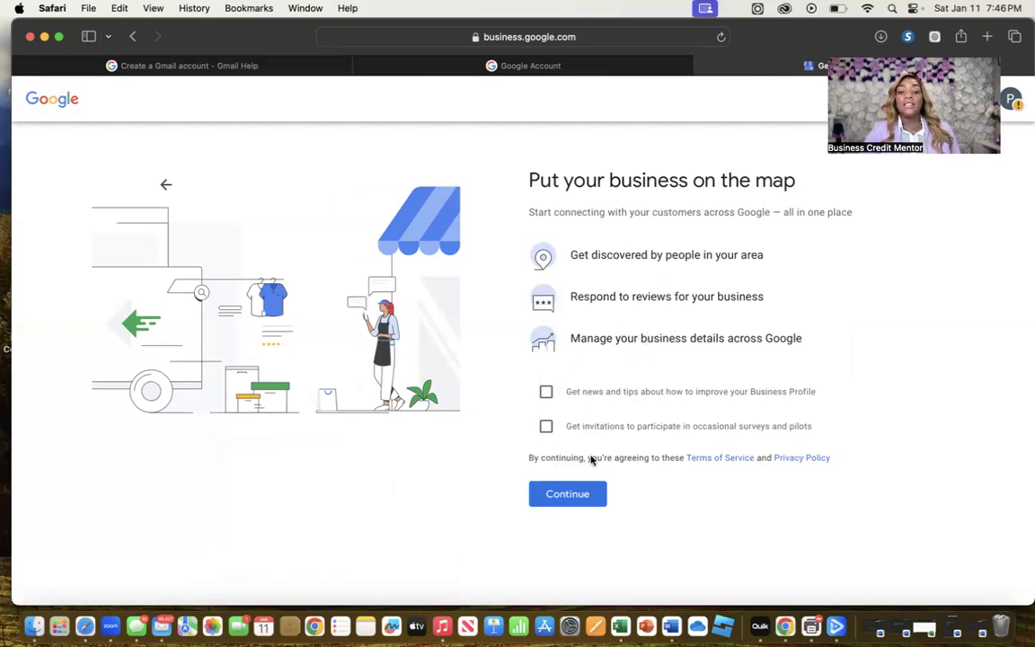
left_click(571, 494)
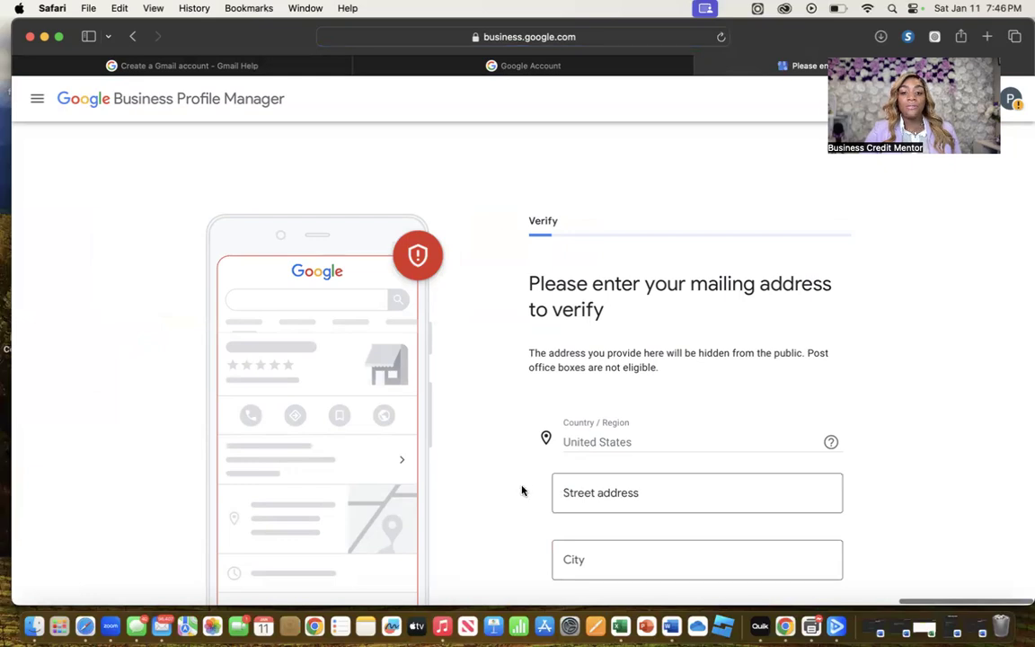
Fill in the mailing address from a suggestion, add the suite number, and submit it.
scroll(522, 491, "down", 2)
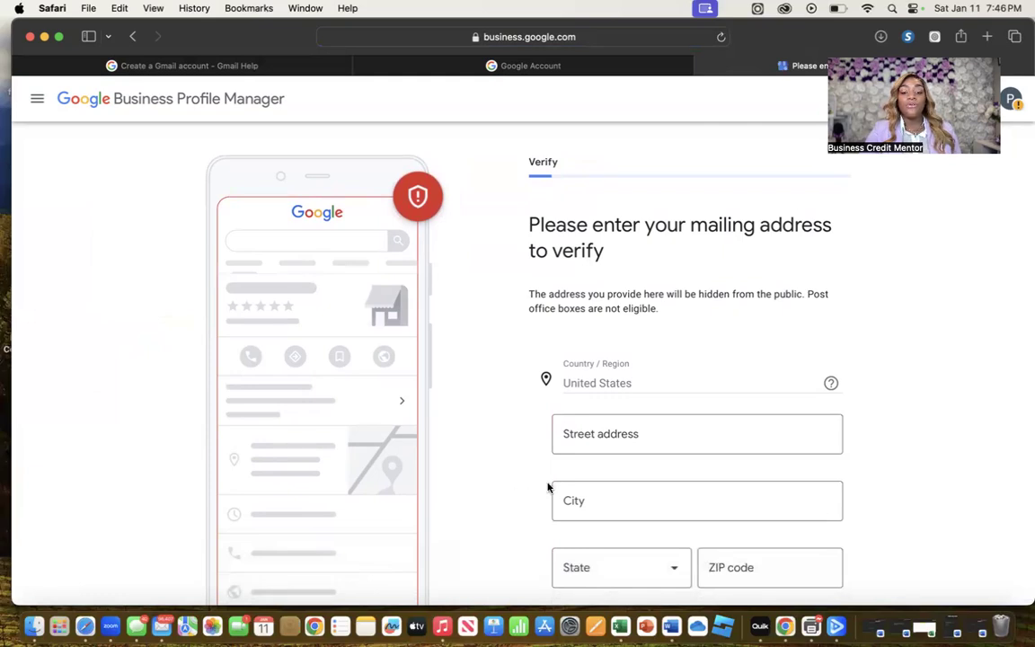
left_click(608, 436)
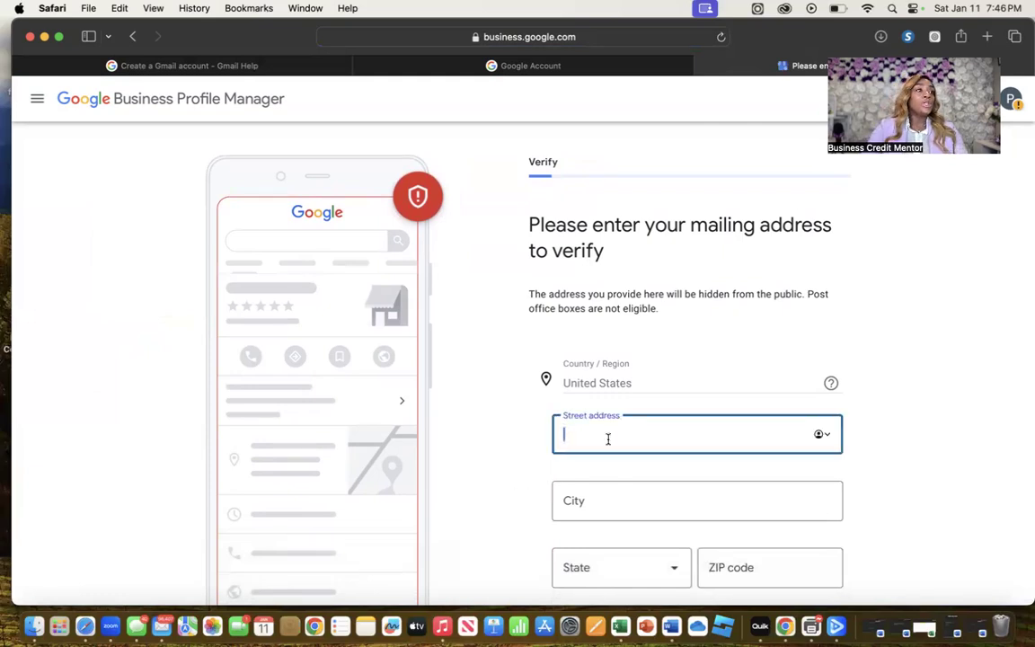
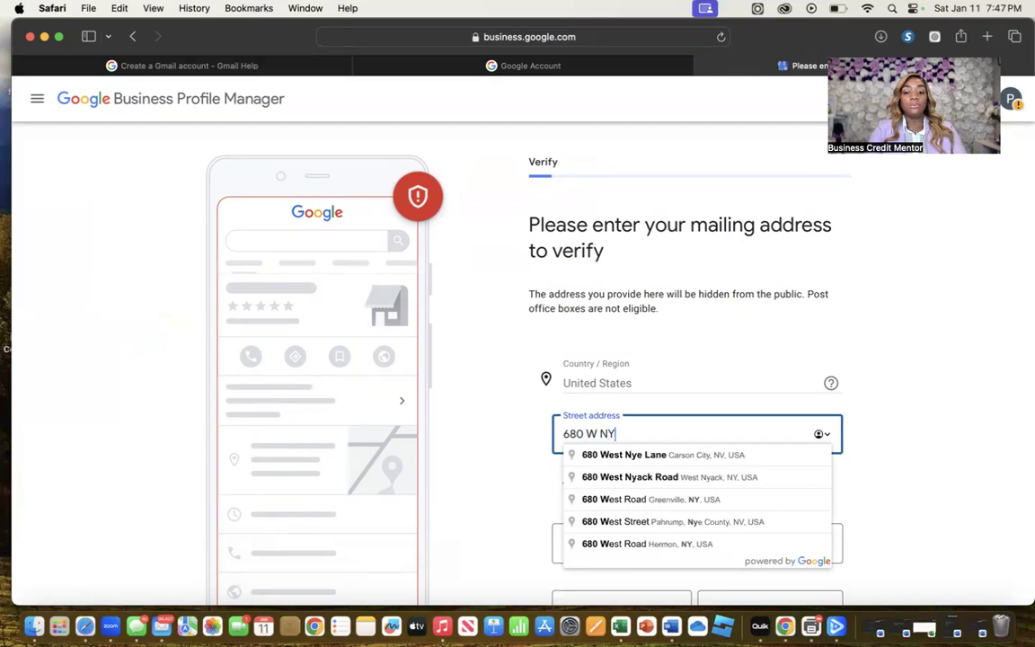
left_click(666, 456)
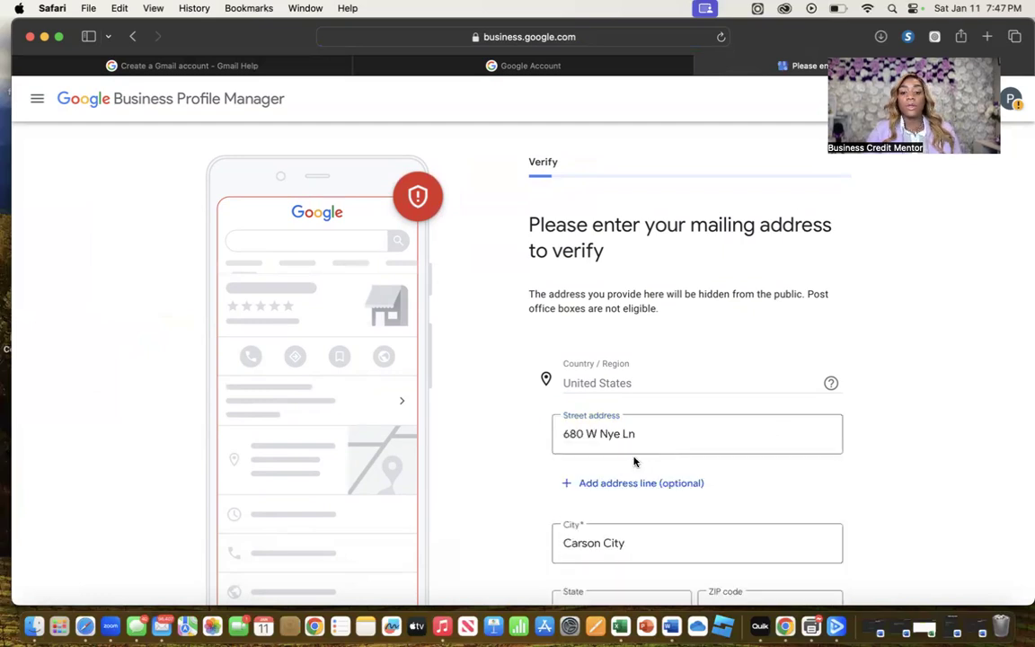
scroll(634, 460, "down", 3)
left_click(685, 316)
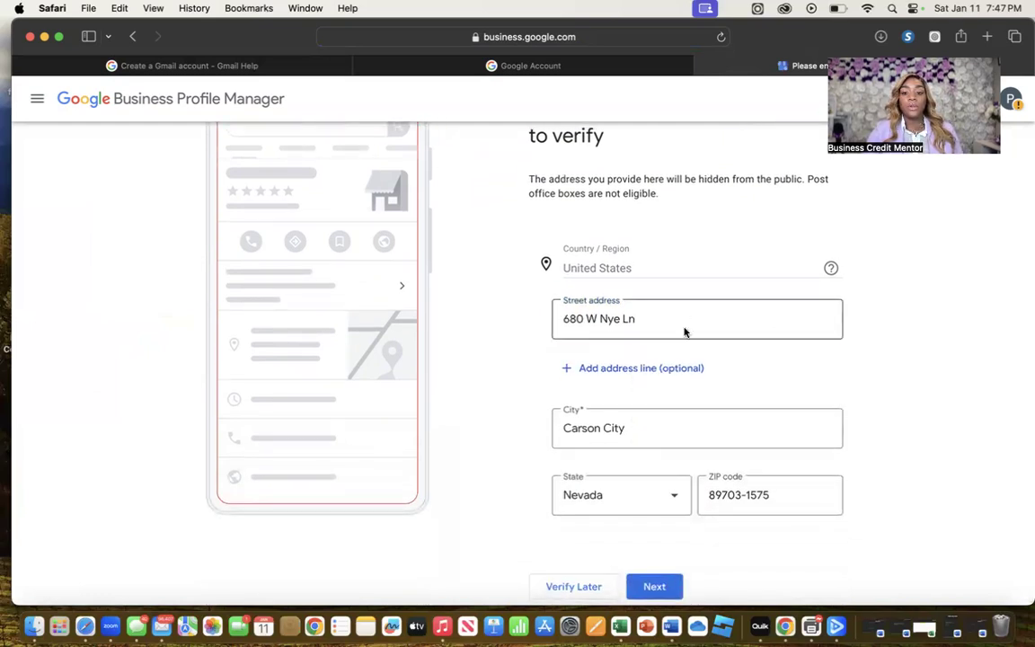
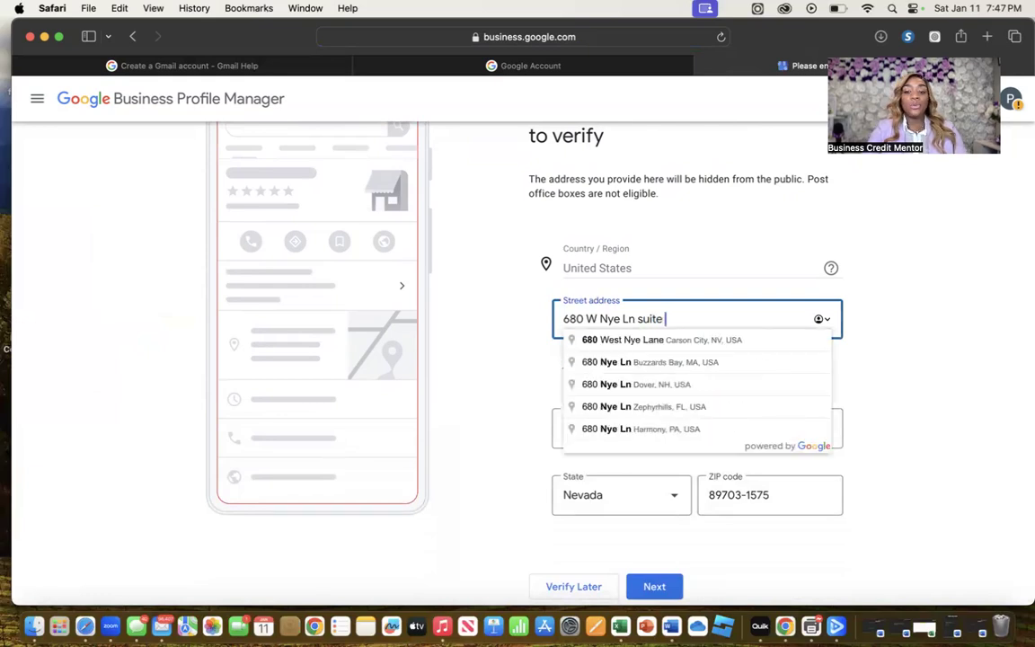
left_click(689, 339)
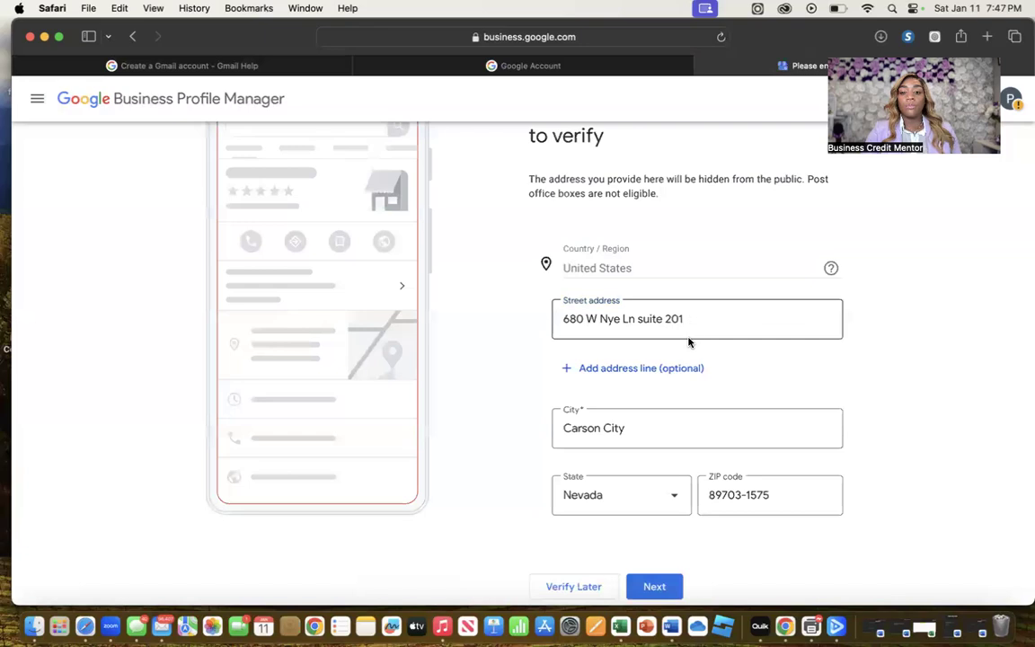
left_click(654, 586)
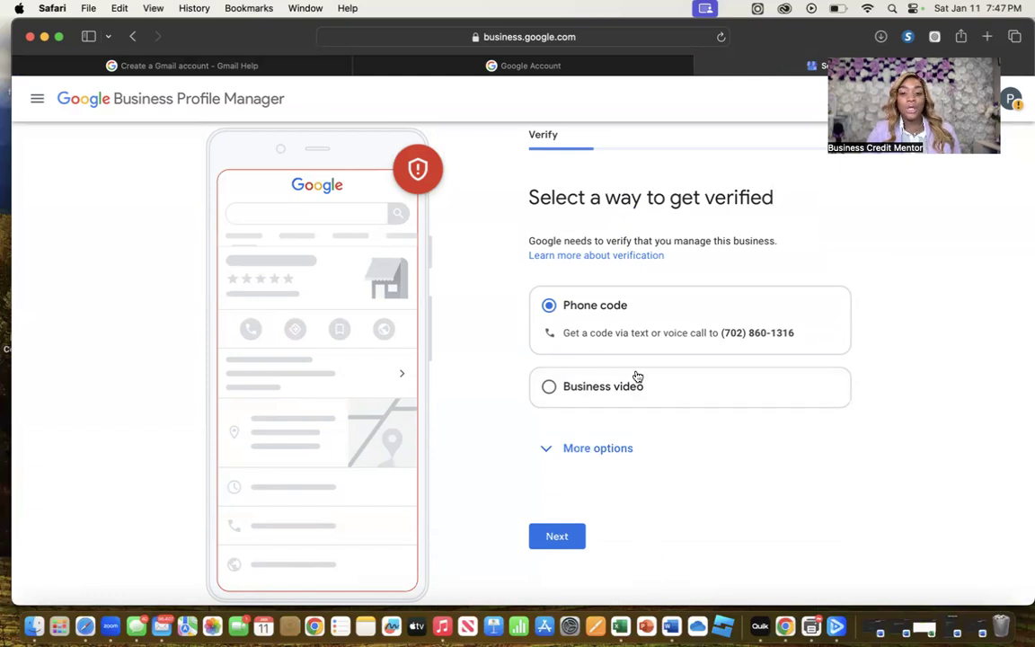
Verify the business by phone, entering the 6-digit code received by text message.
left_click(554, 539)
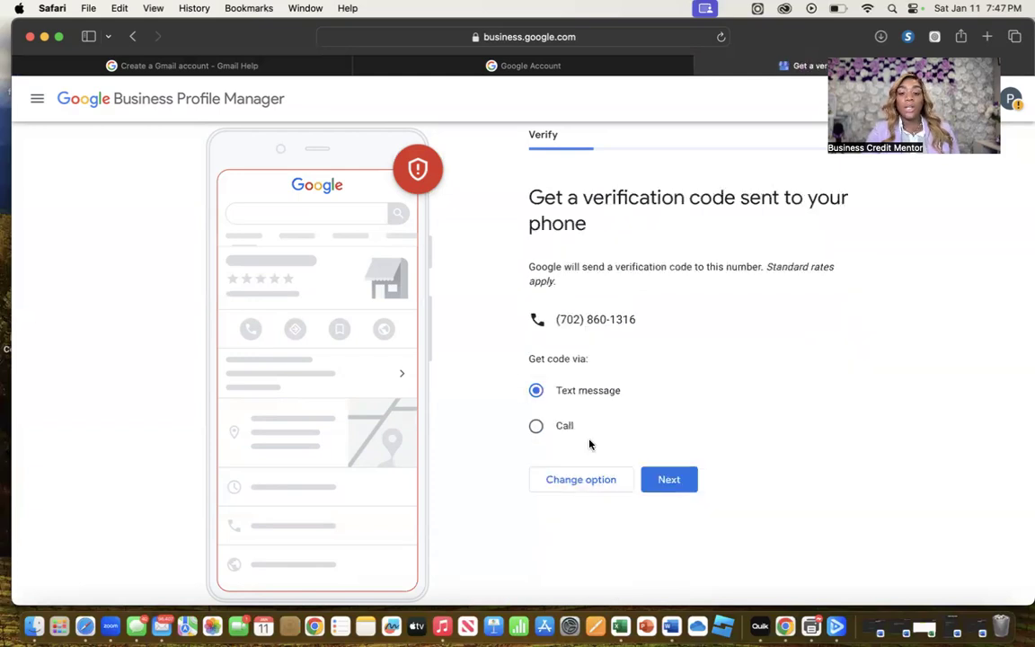
left_click(668, 480)
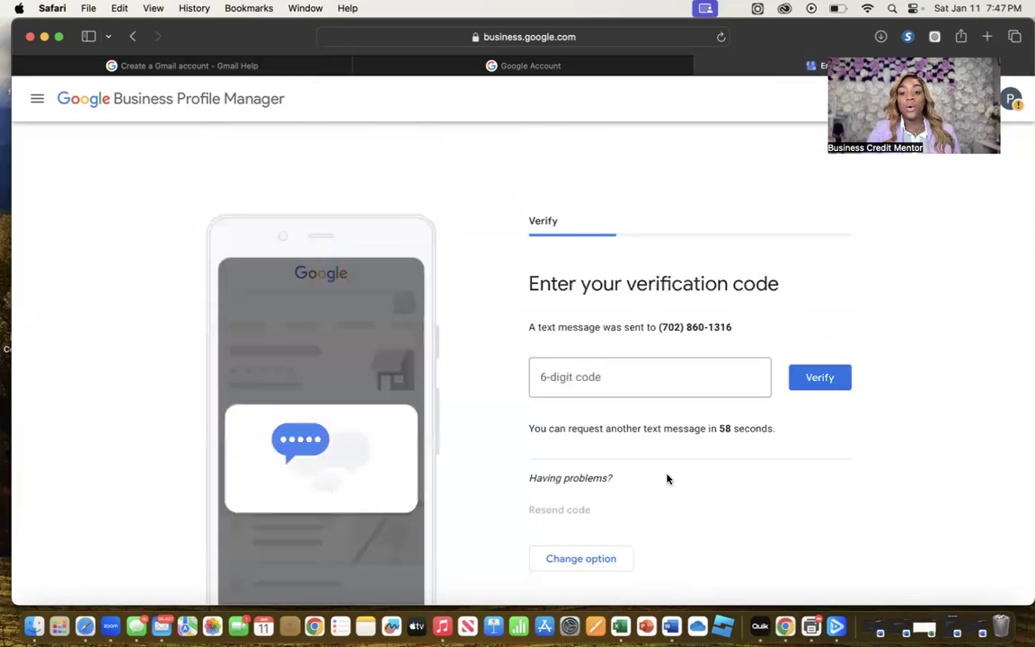
left_click(619, 388)
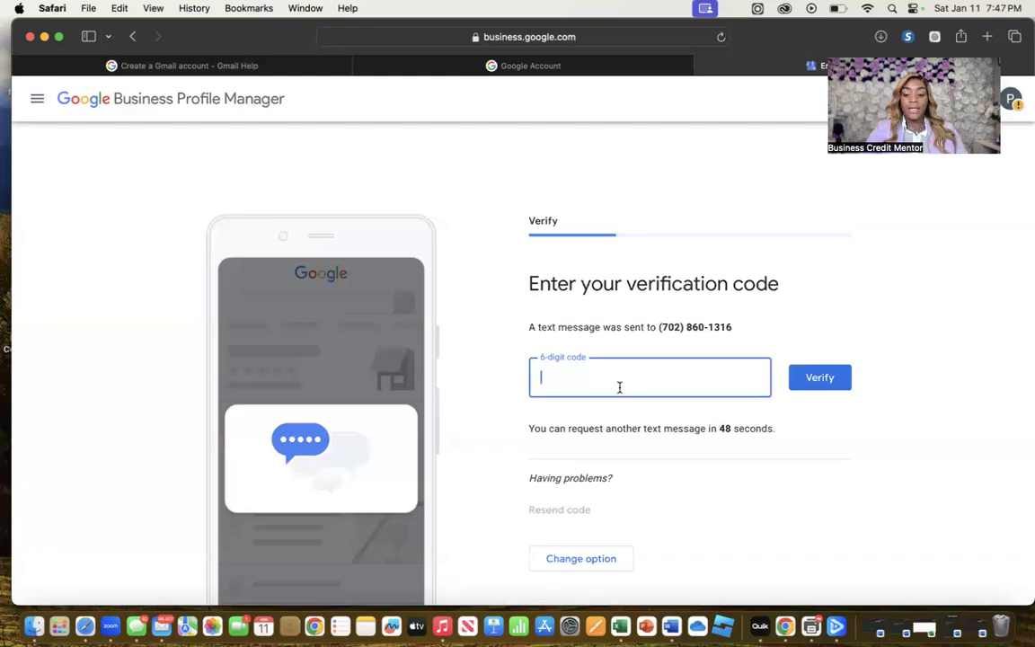
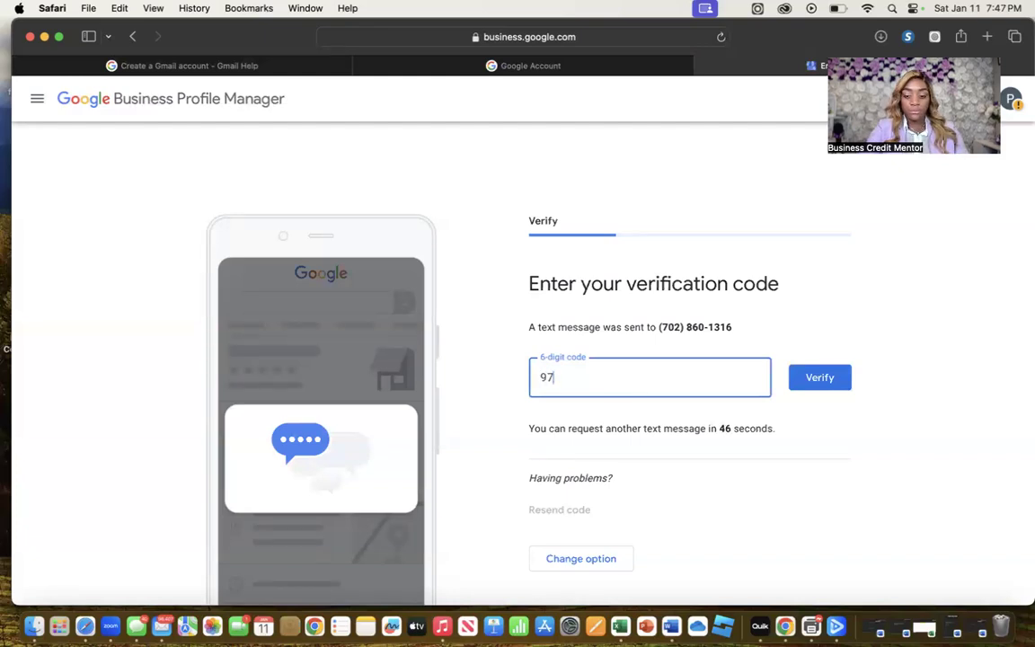
left_click(820, 384)
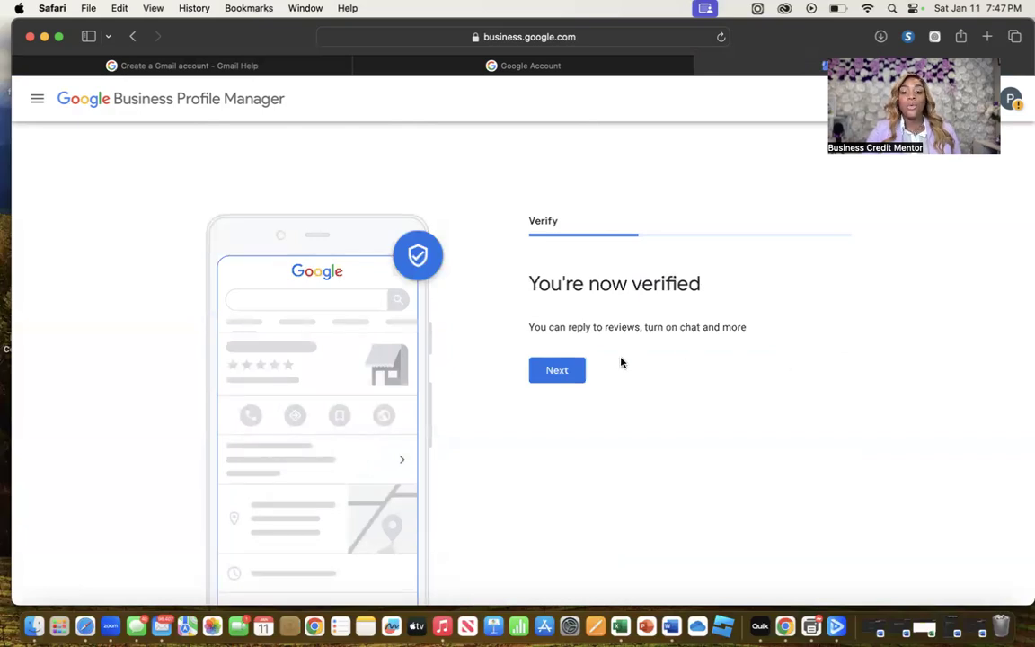
Move past the verified confirmation and mark Monday through Friday as open.
left_click(576, 375)
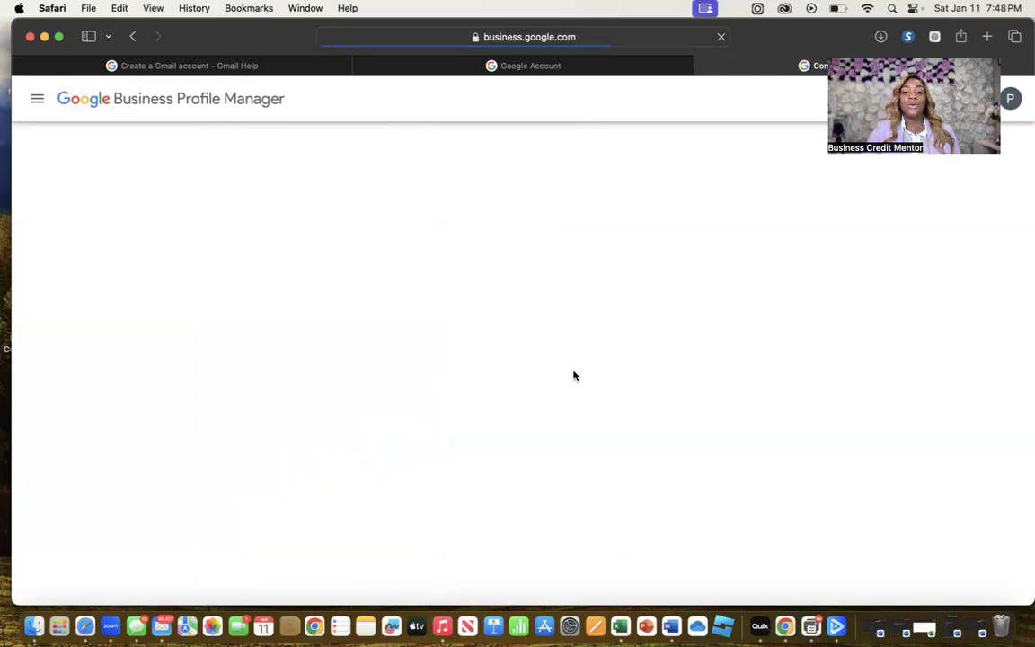
left_click(614, 393)
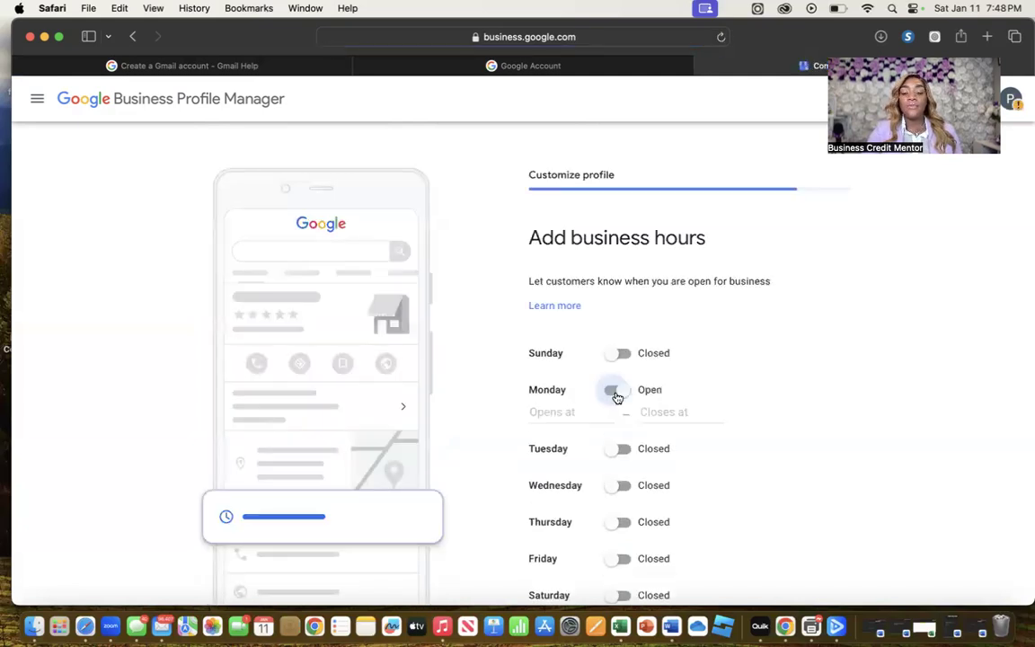
left_click(617, 449)
left_click(615, 446)
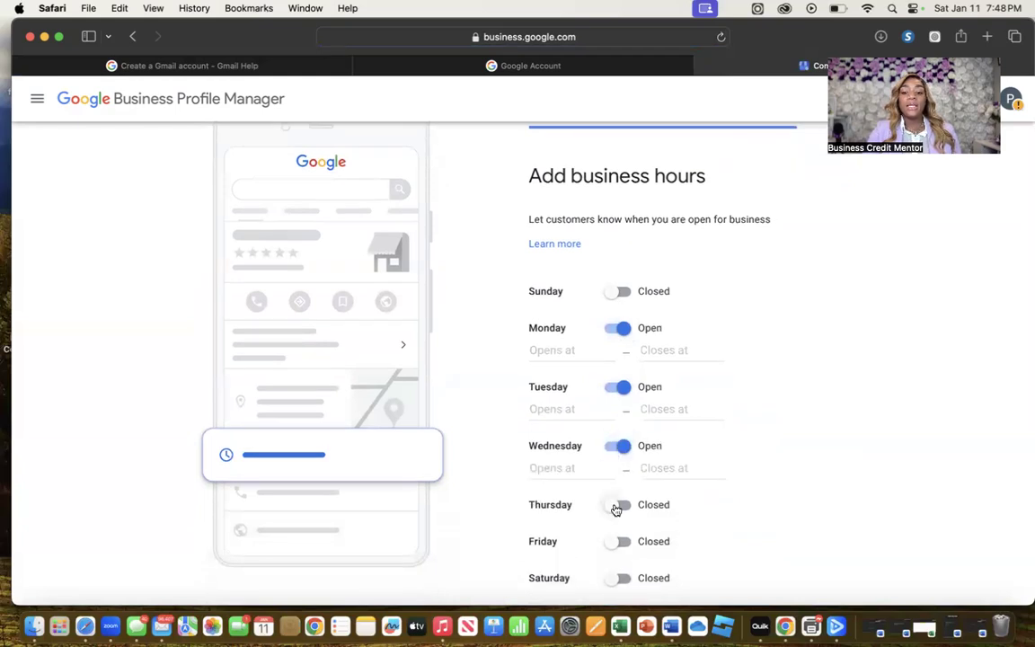
left_click(616, 505)
left_click(615, 564)
Set Monday and Tuesday hours to 9:00 AM–5:00 PM.
left_click(557, 352)
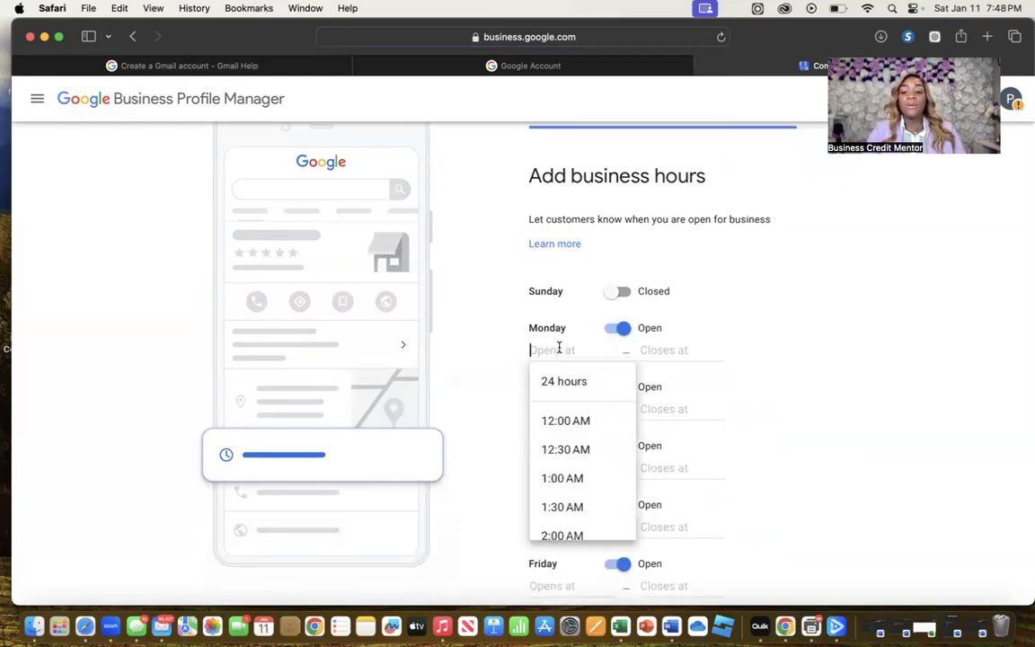
type("9:00 AM")
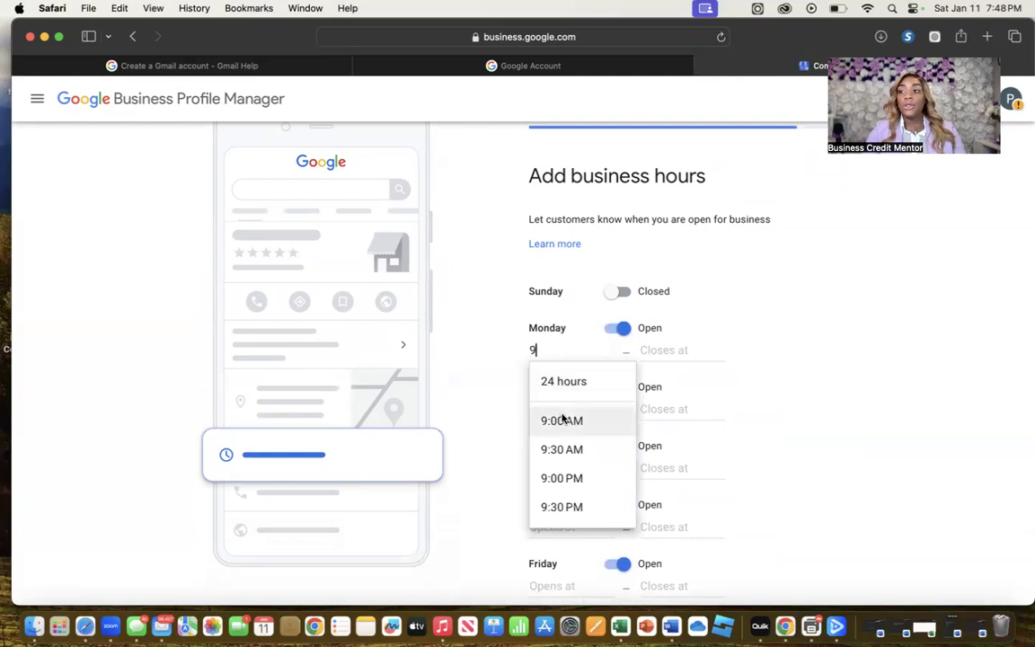
left_click(562, 421)
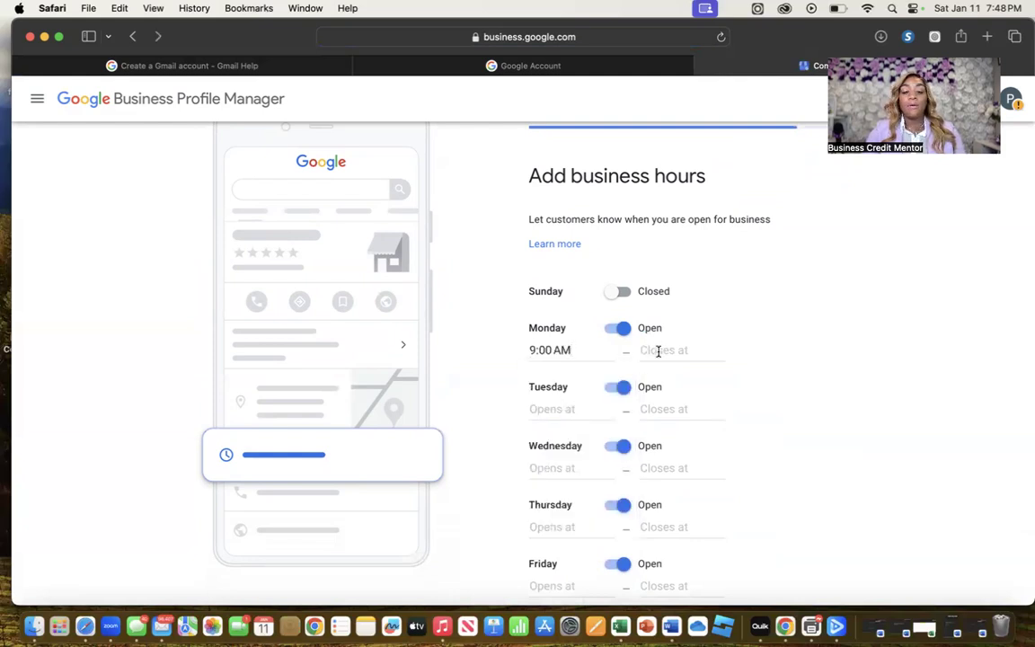
left_click(657, 350)
type("5")
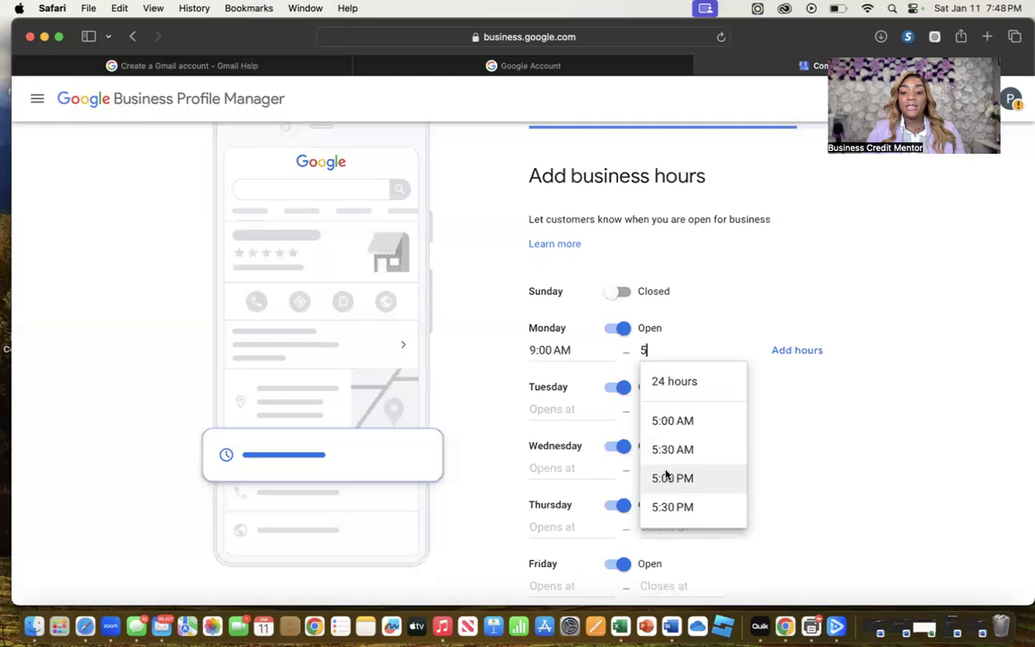
left_click(669, 478)
left_click(577, 407)
type("9")
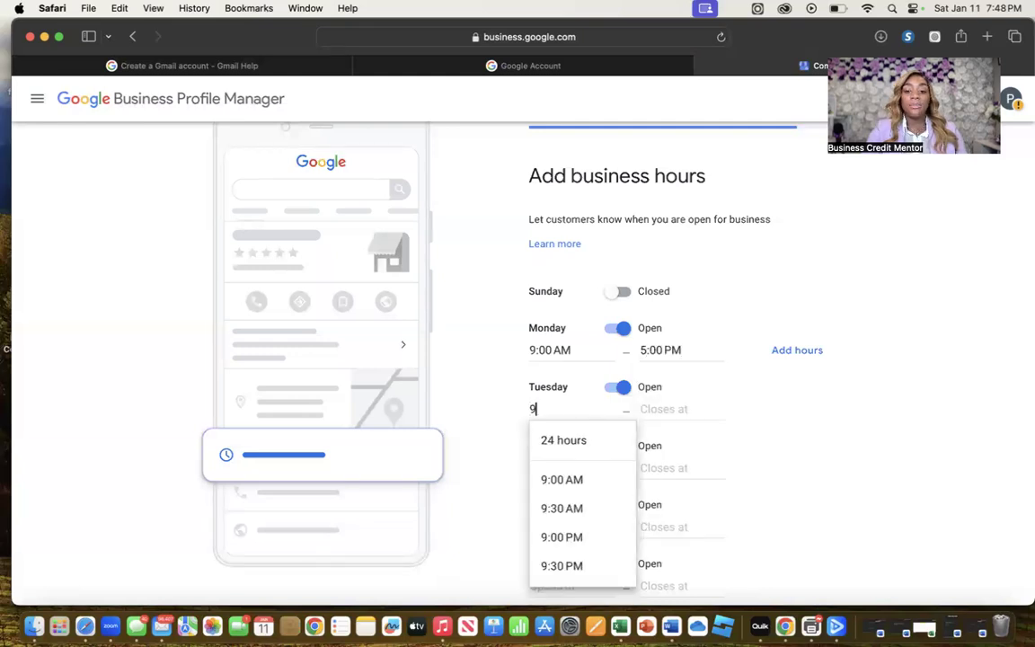
left_click(571, 478)
left_click(653, 404)
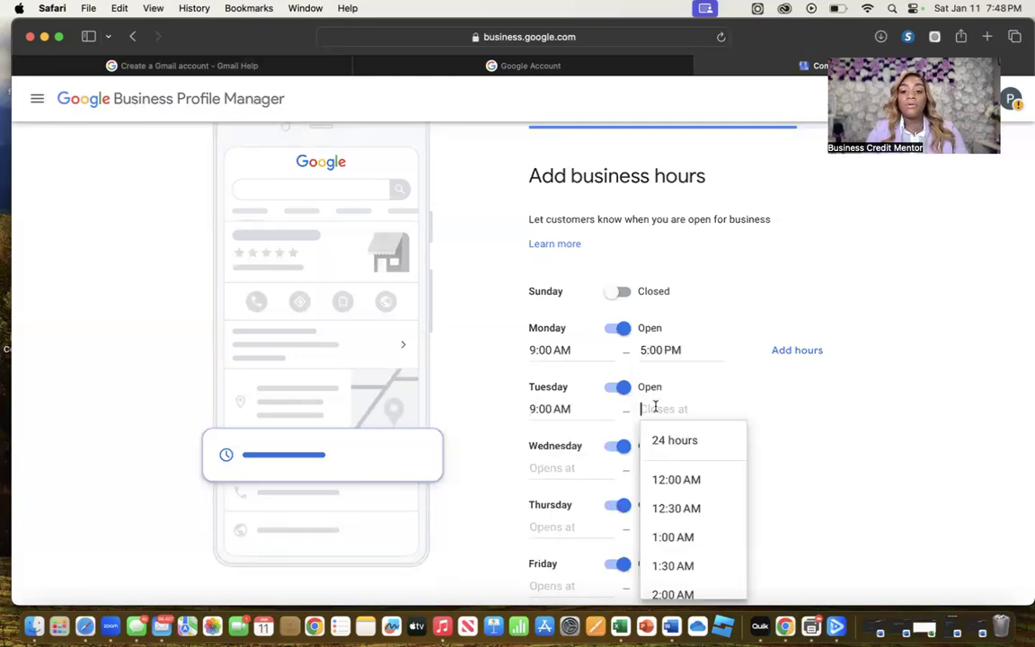
type("5")
left_click(672, 536)
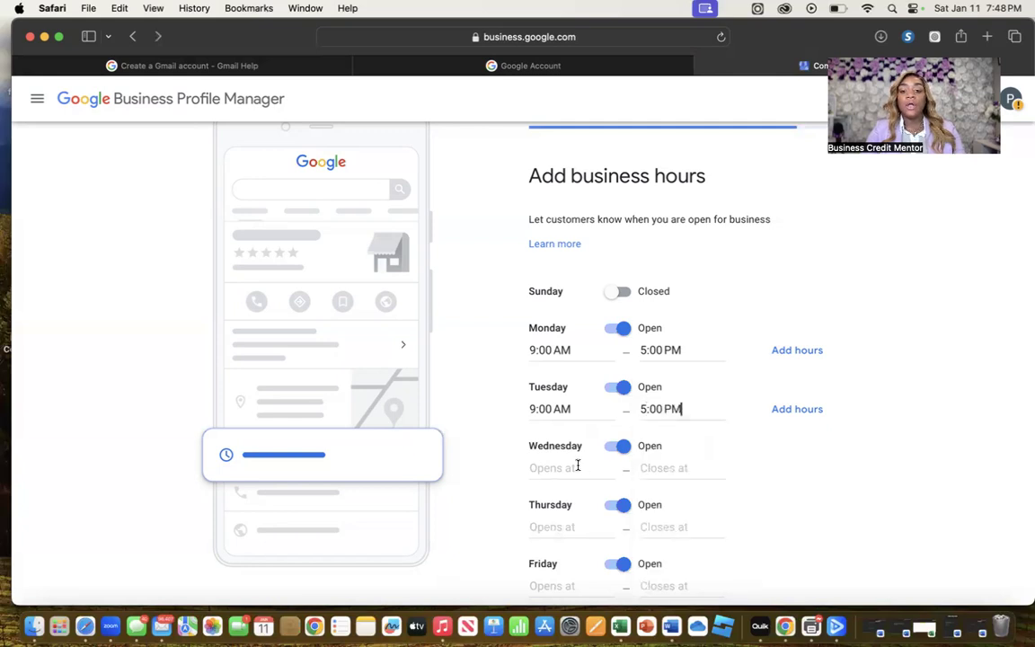
Set Wednesday and Thursday hours to 9:00 AM–5:00 PM.
scroll(578, 465, "down", 2)
left_click(549, 407)
type("9")
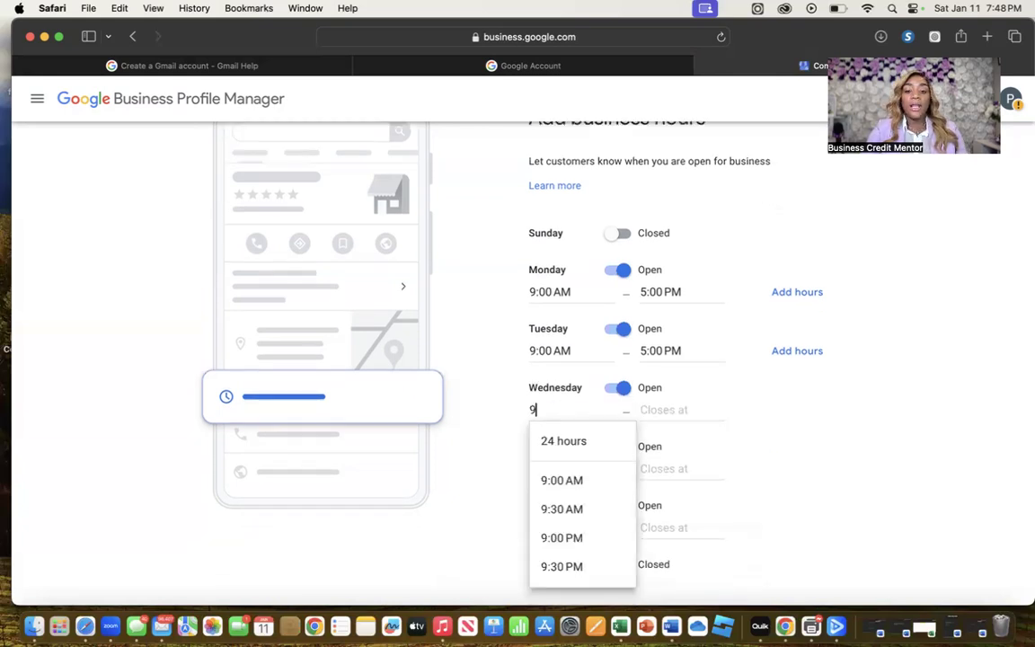
left_click(571, 479)
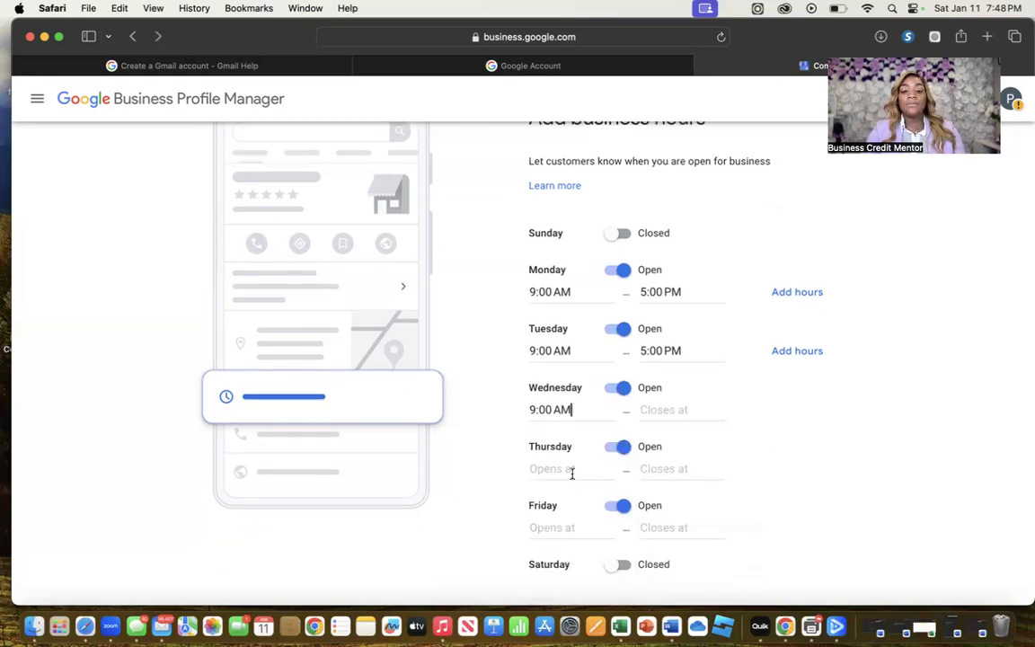
left_click(657, 408)
type("5")
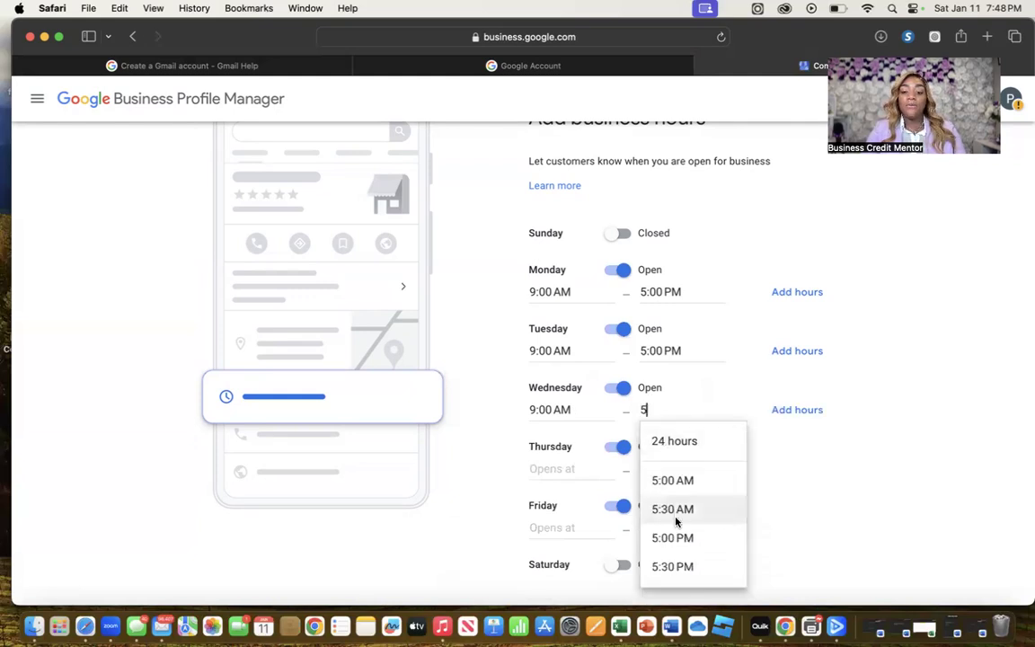
left_click(672, 536)
left_click(569, 469)
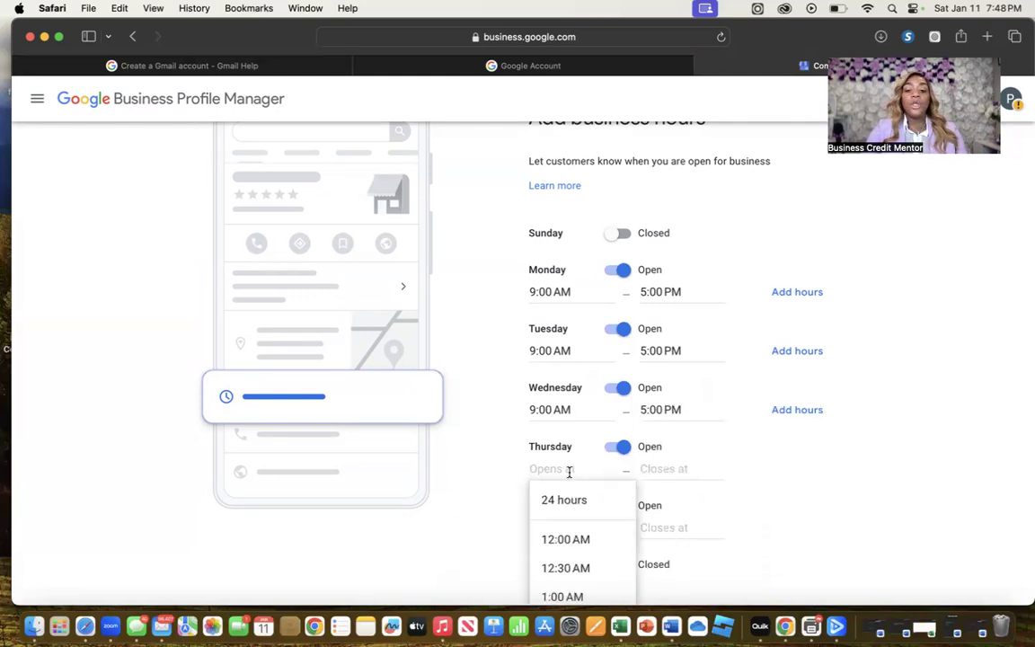
type("9a")
key("BackSpace")
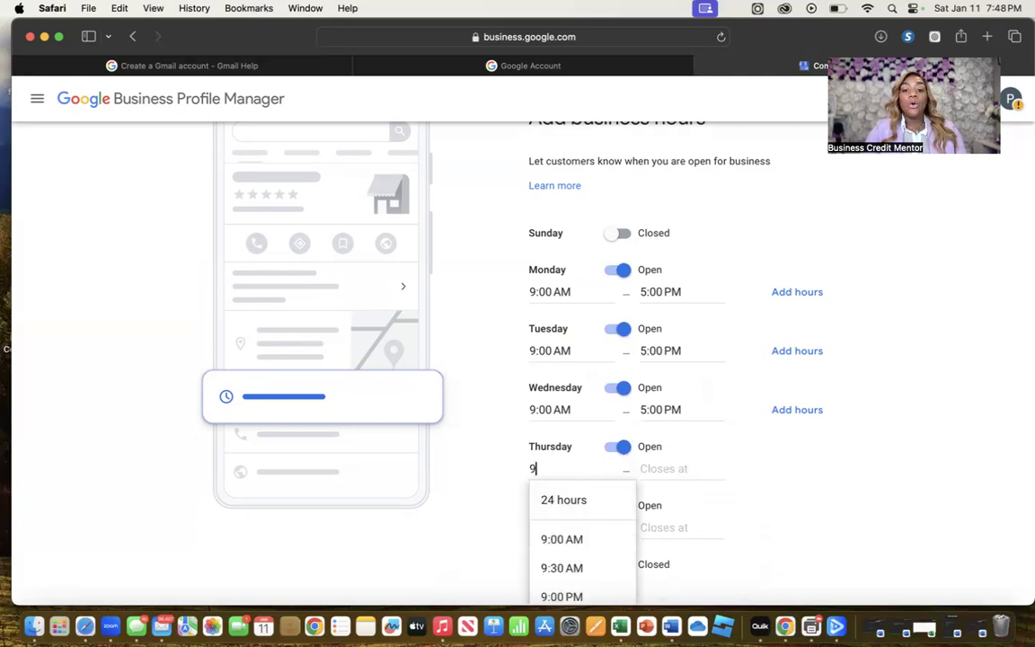
left_click(584, 540)
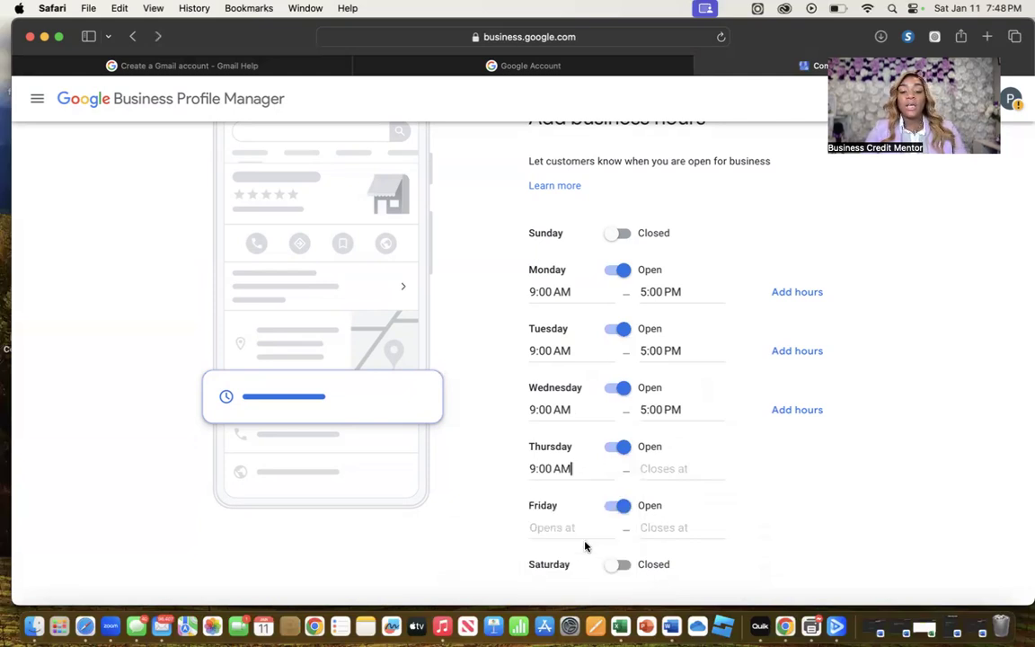
left_click(663, 468)
type("5")
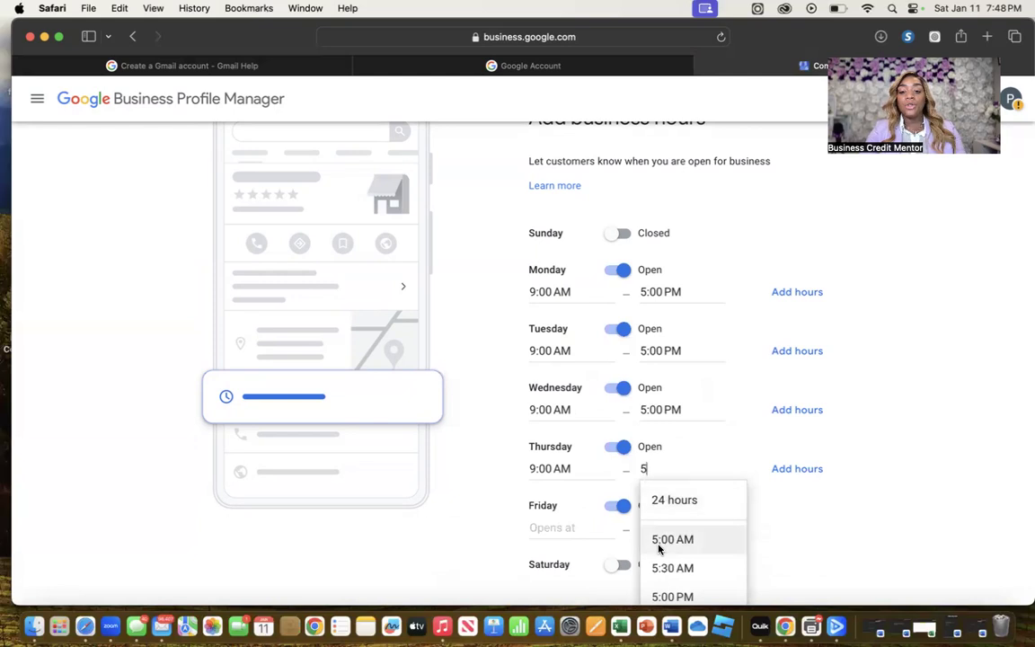
left_click(678, 594)
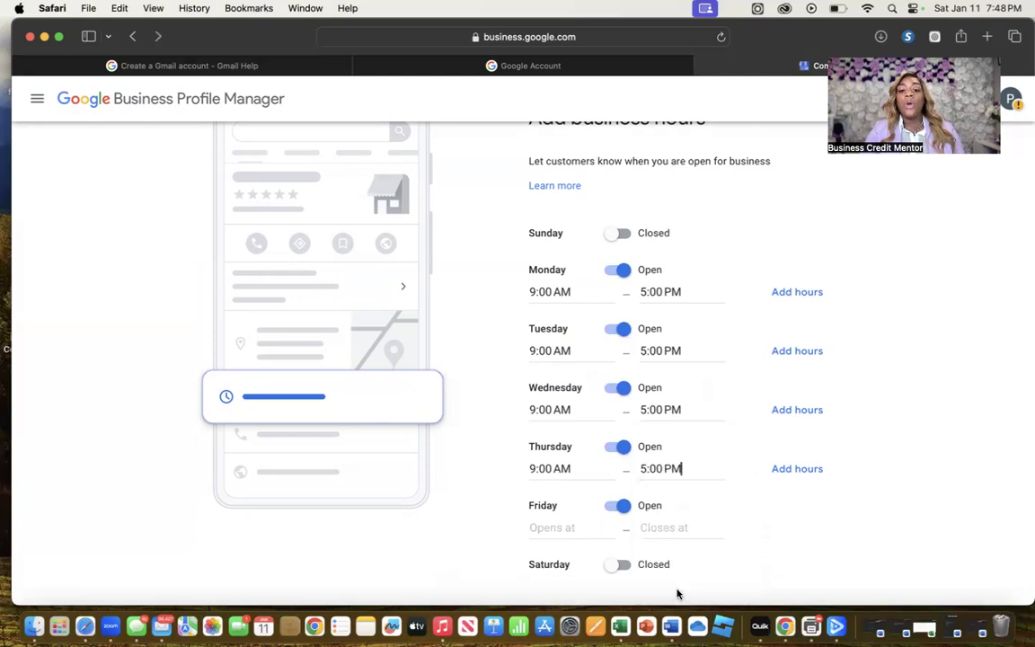
Set Friday to 9:00 AM–5:00 PM, save the hours, and skip the business description.
left_click(550, 527)
type("9")
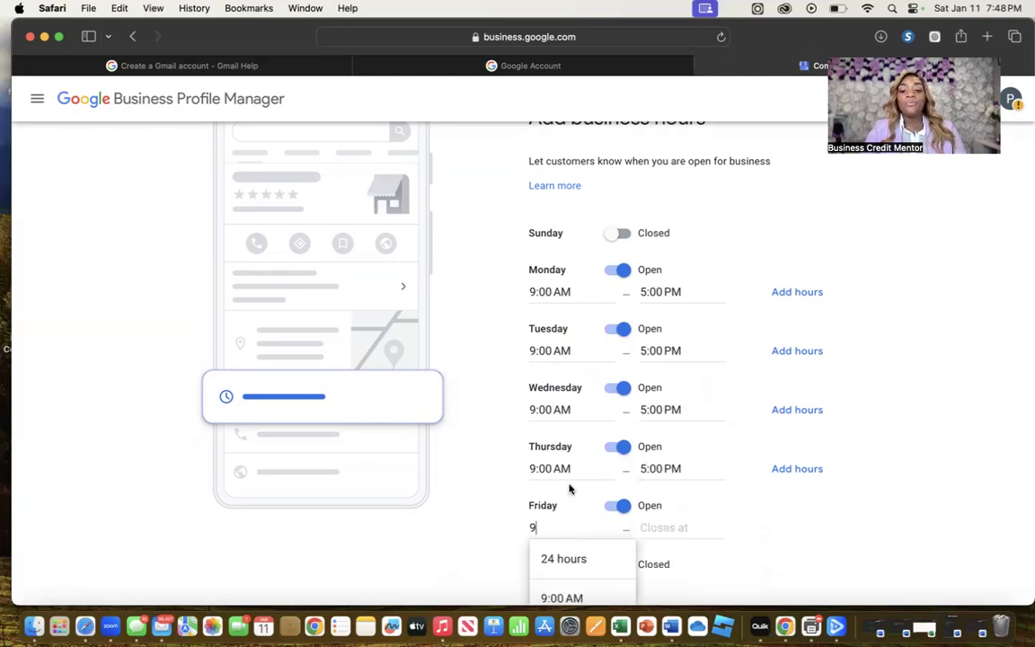
scroll(569, 488, "down", 2)
left_click(563, 595)
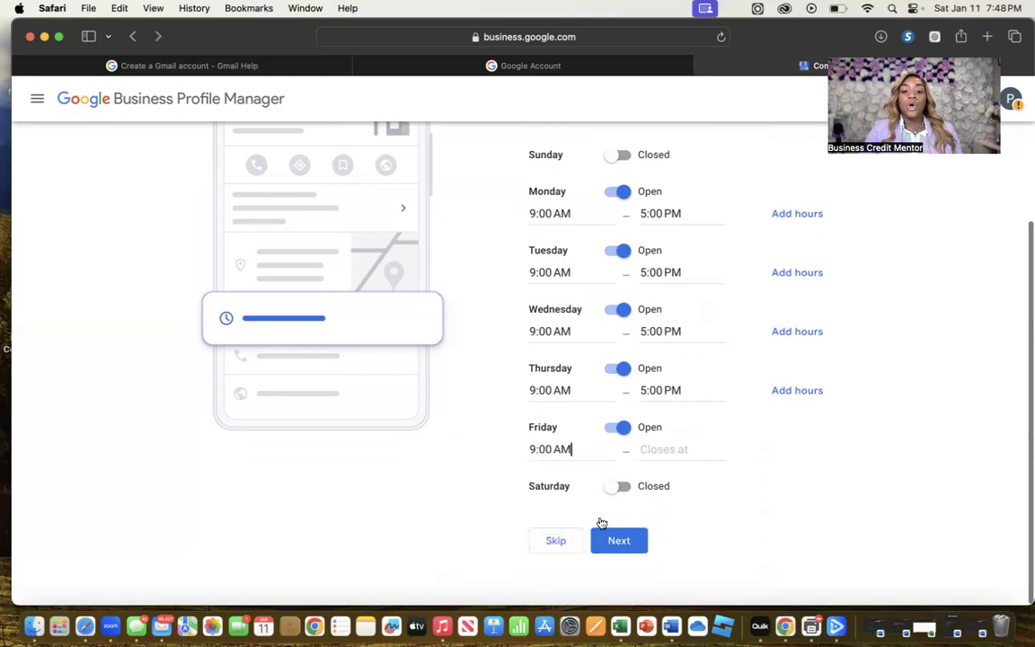
left_click(683, 451)
type("5")
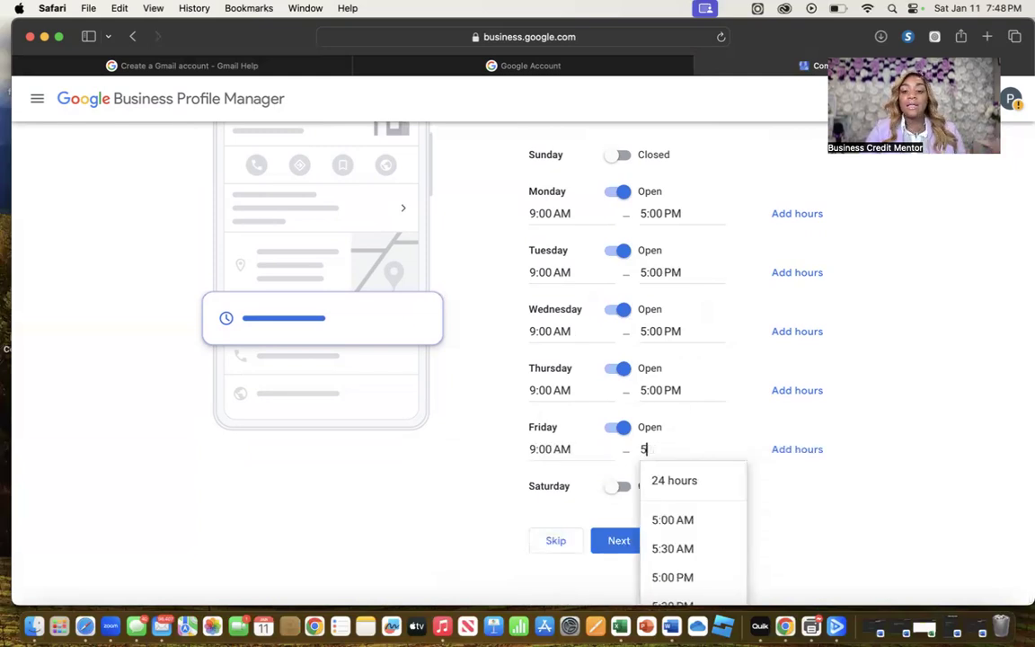
left_click(680, 577)
left_click(620, 540)
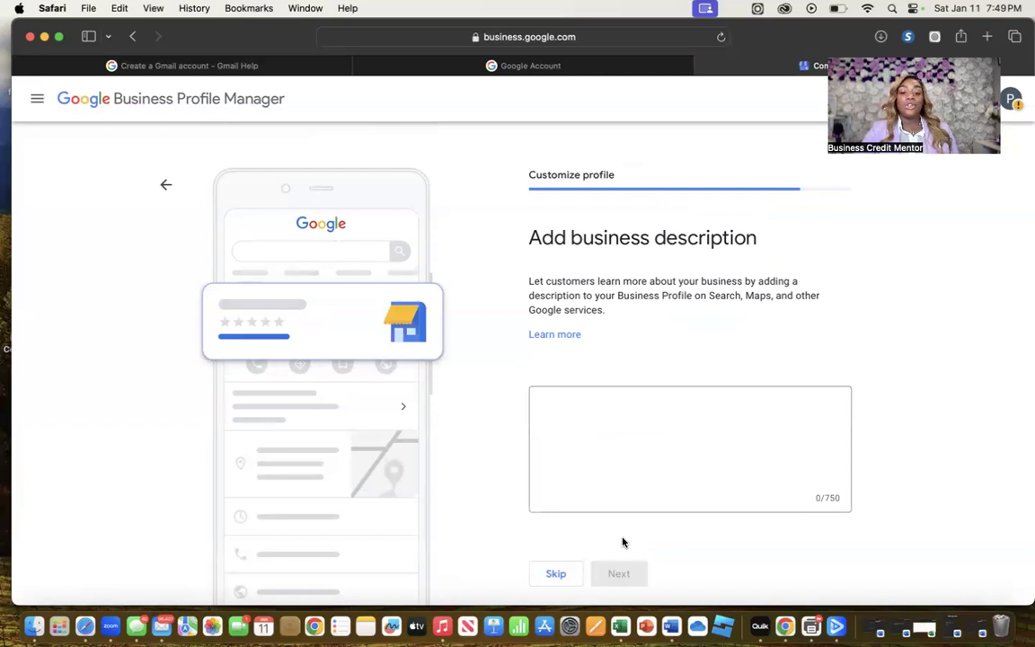
left_click(555, 580)
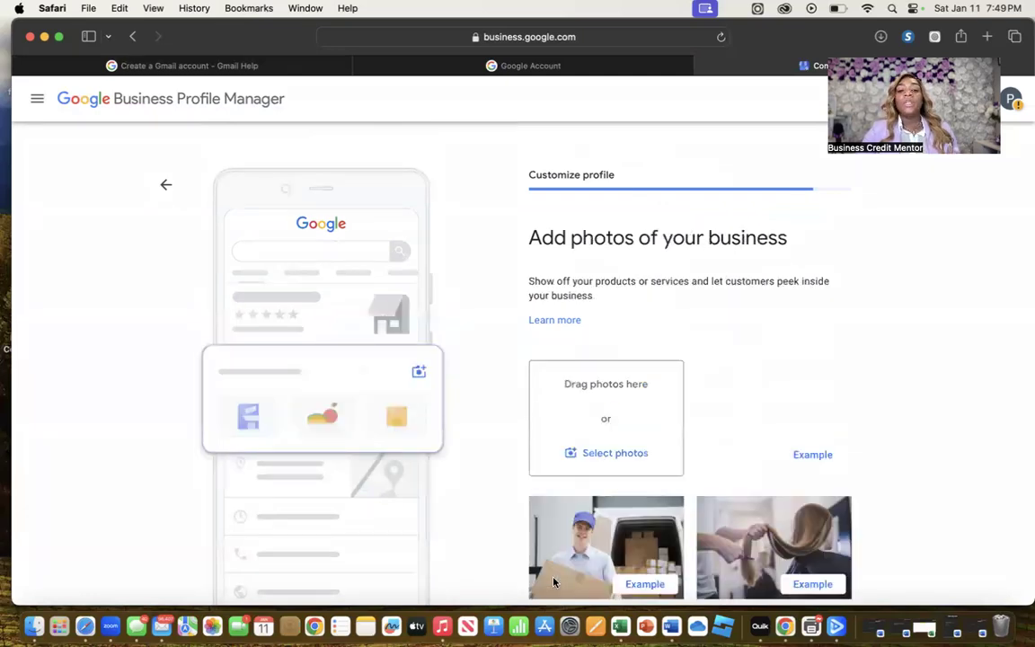